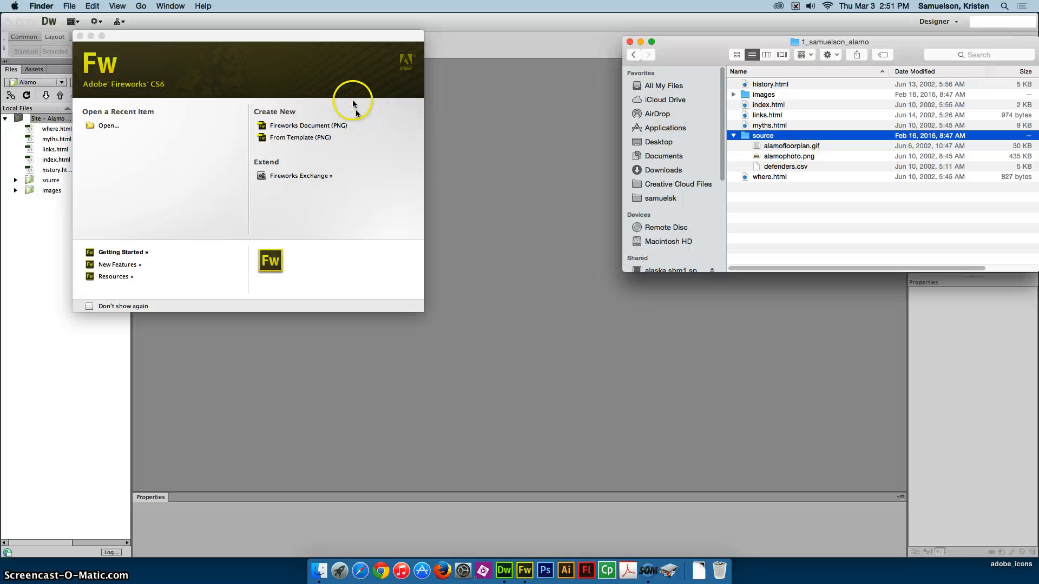
- Switch to Fireworks and start a new PNG document 900 pixels wide and 150 pixels high
left_click(335, 61)
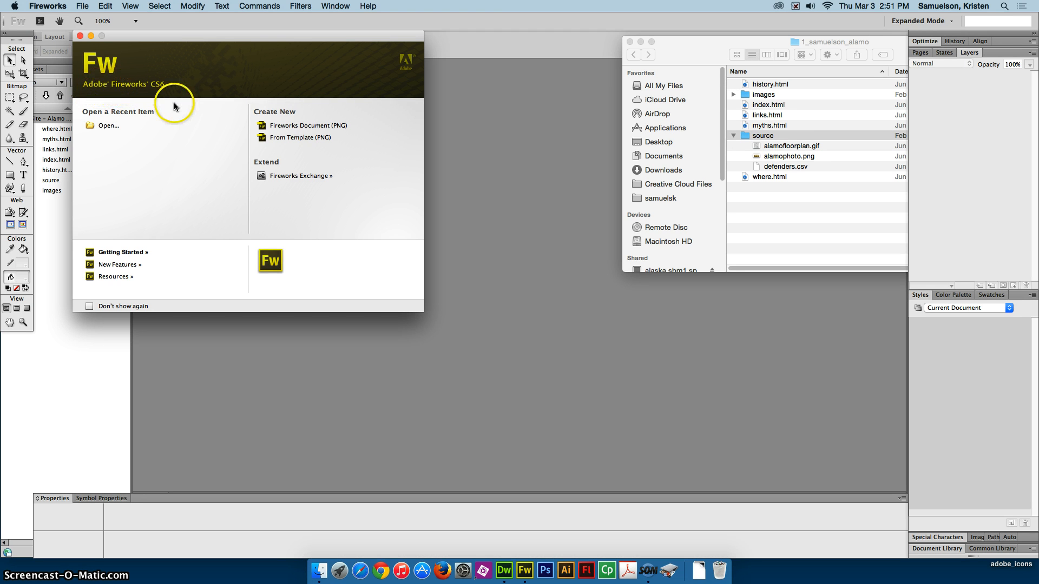
left_click(307, 126)
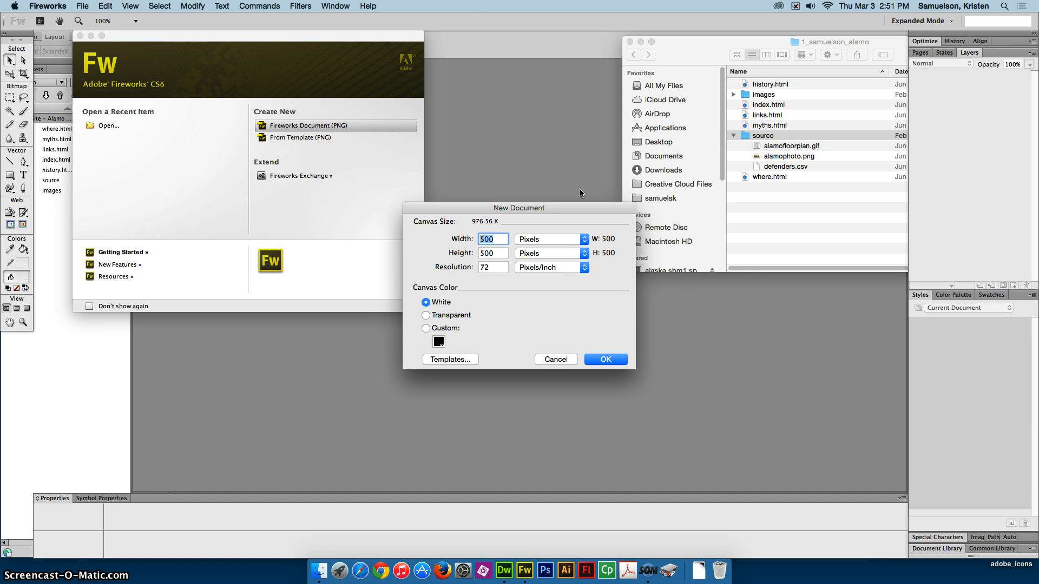
type("900")
key("Tab")
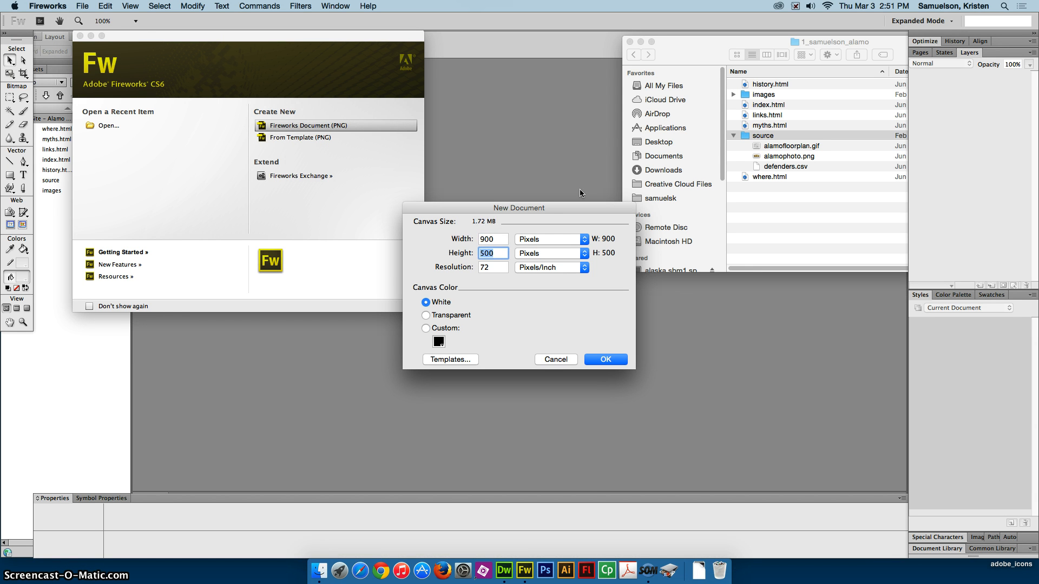
type("150")
key("Tab")
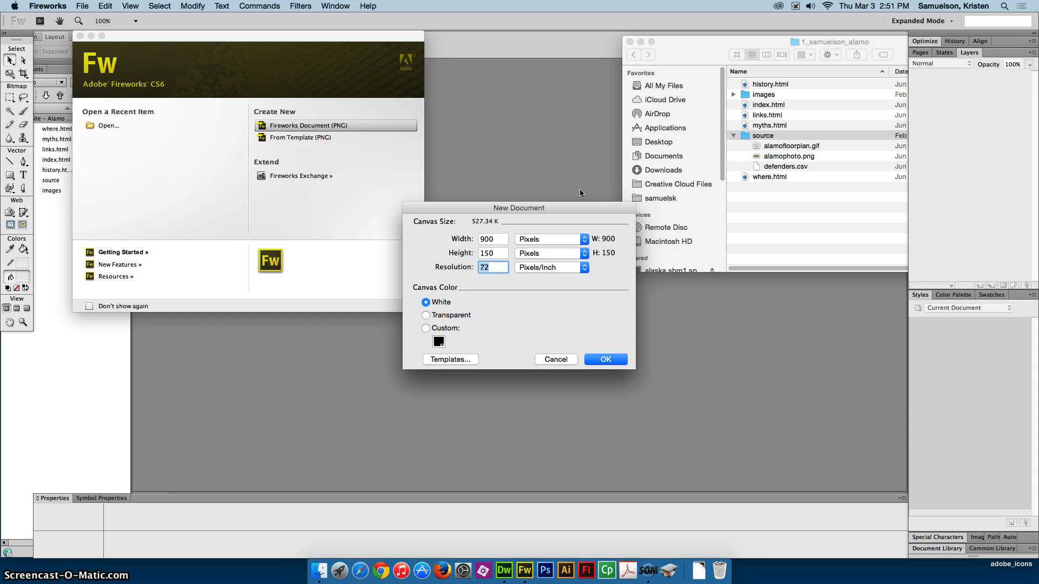
- Give the new document a custom olive canvas color and create it
left_click(438, 341)
left_click(542, 292)
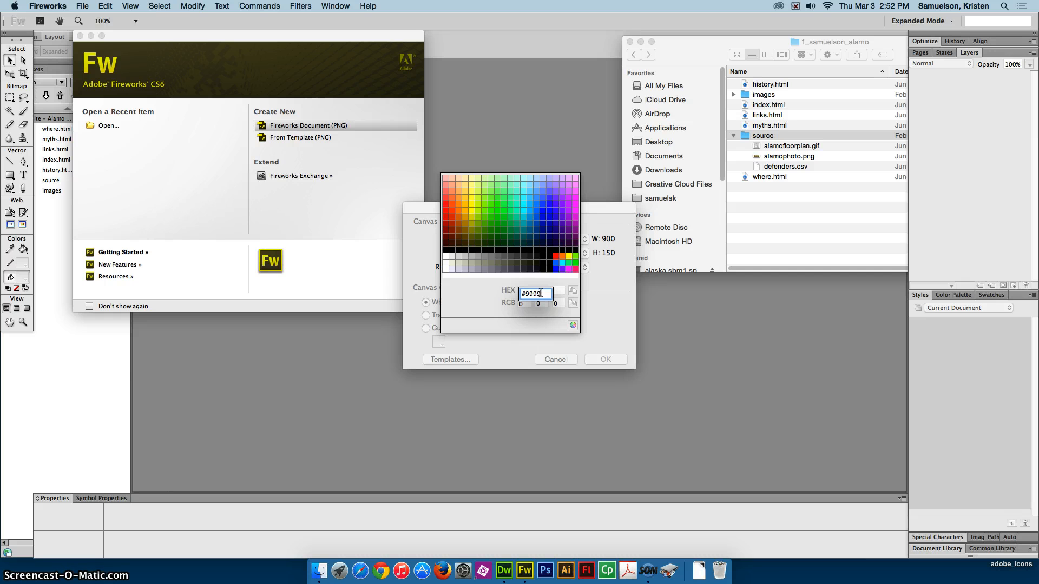
key("Return")
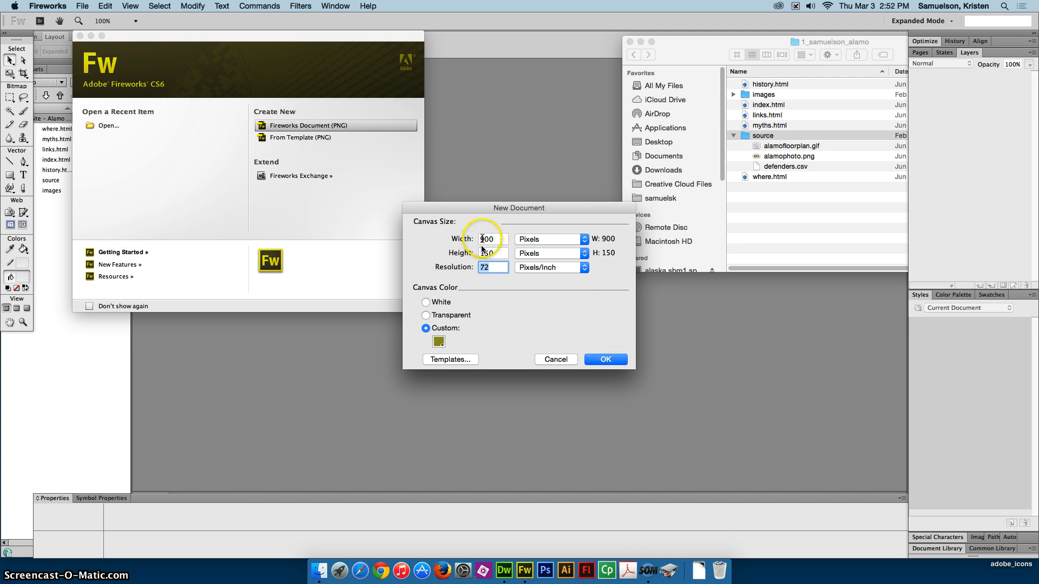
left_click(621, 366)
left_click(605, 359)
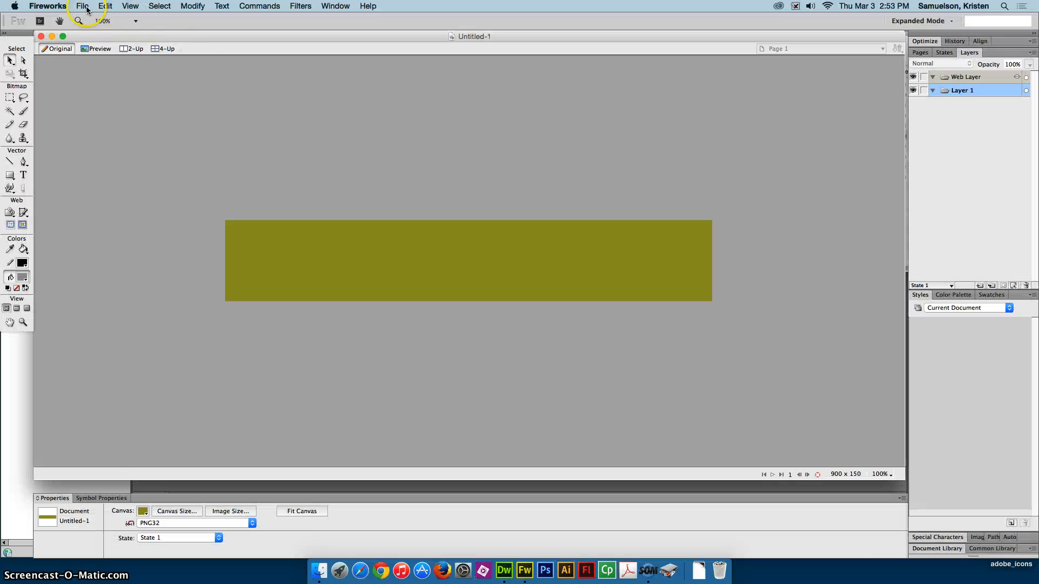
- Open alamofloorplan.gif and alamophoto.png together from the source folder of the Alamo site folder on the Desktop
left_click(85, 8)
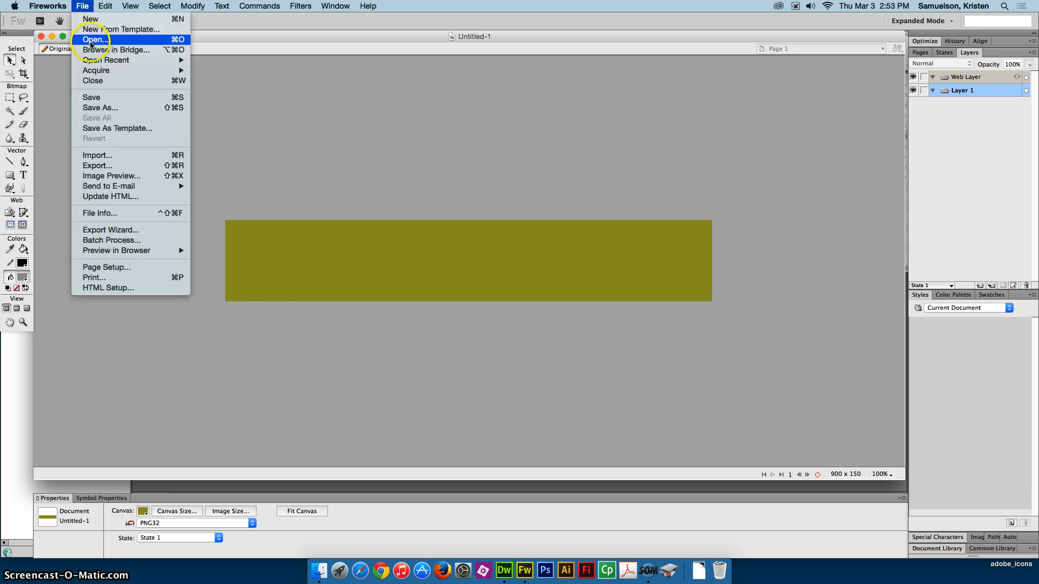
left_click(542, 222)
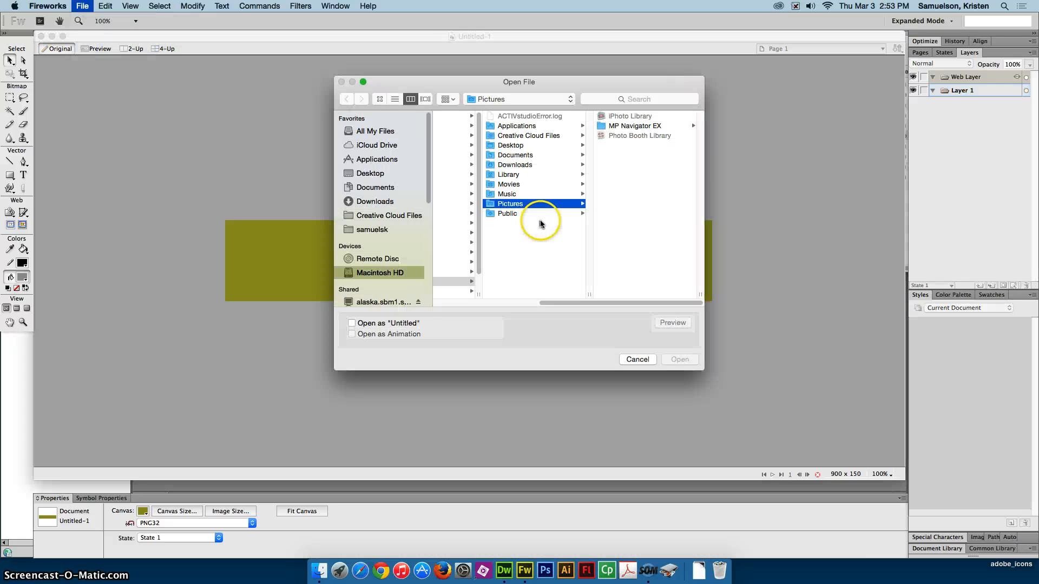
left_click(386, 179)
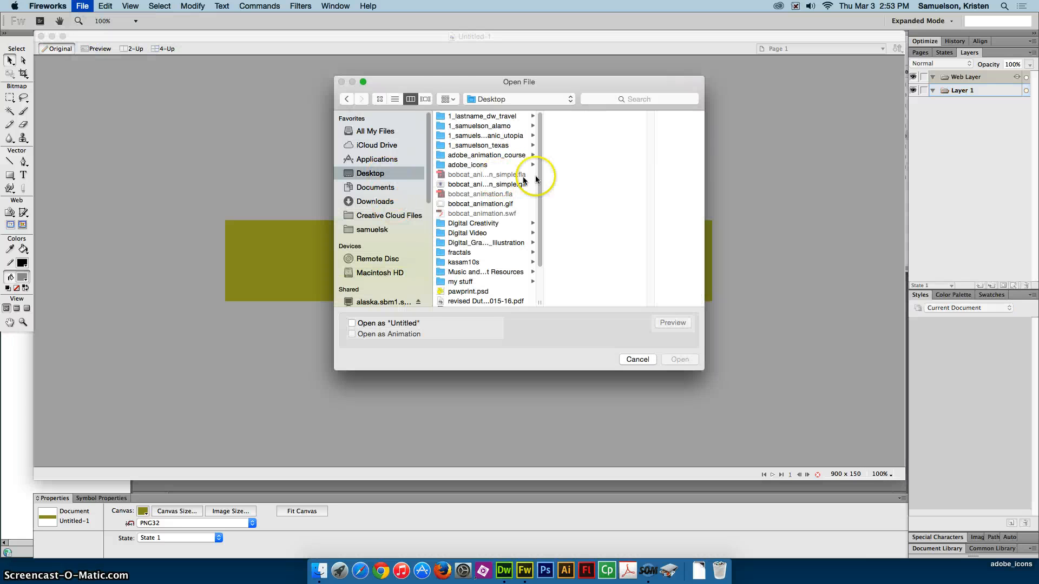
left_click(476, 126)
left_click(395, 98)
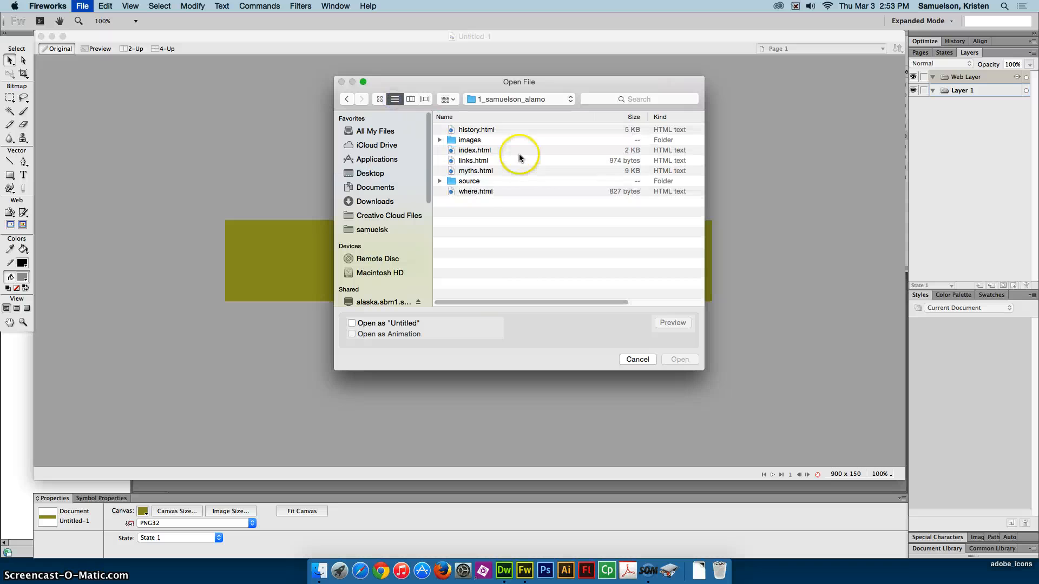
left_click(463, 182)
double_click(462, 182)
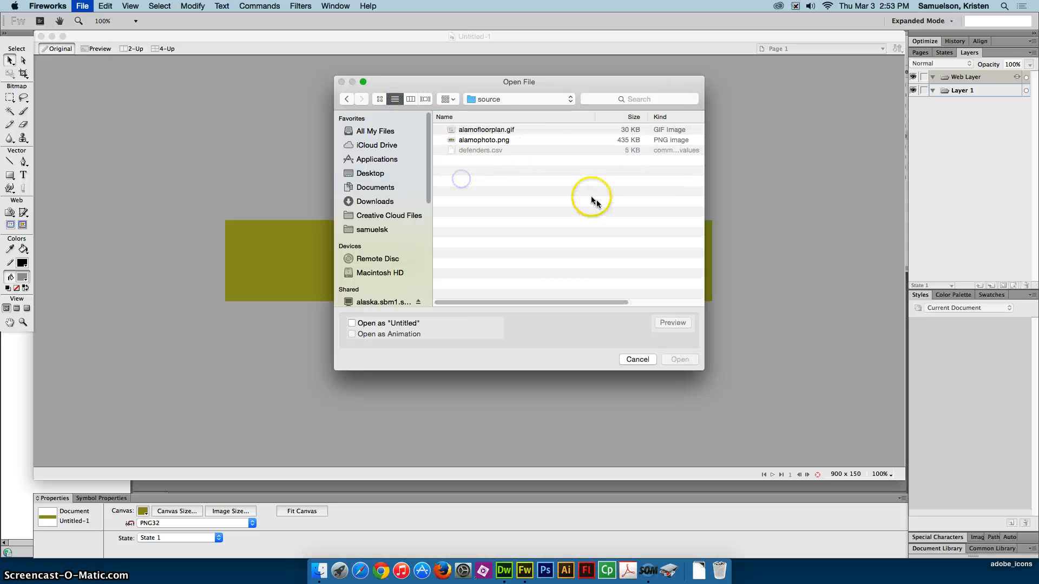
left_click(487, 130)
left_click(487, 140, "shift")
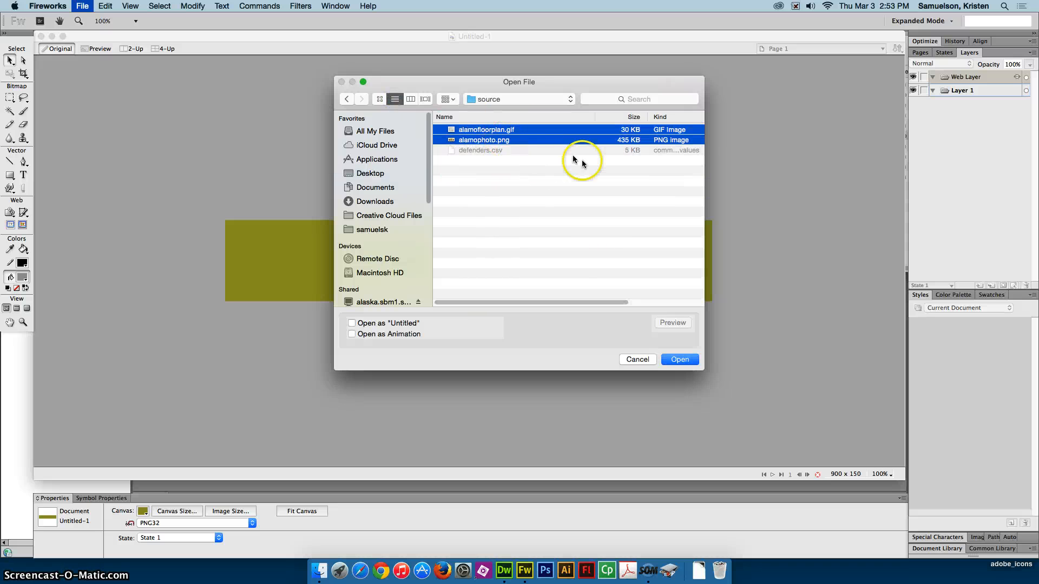
left_click(677, 359)
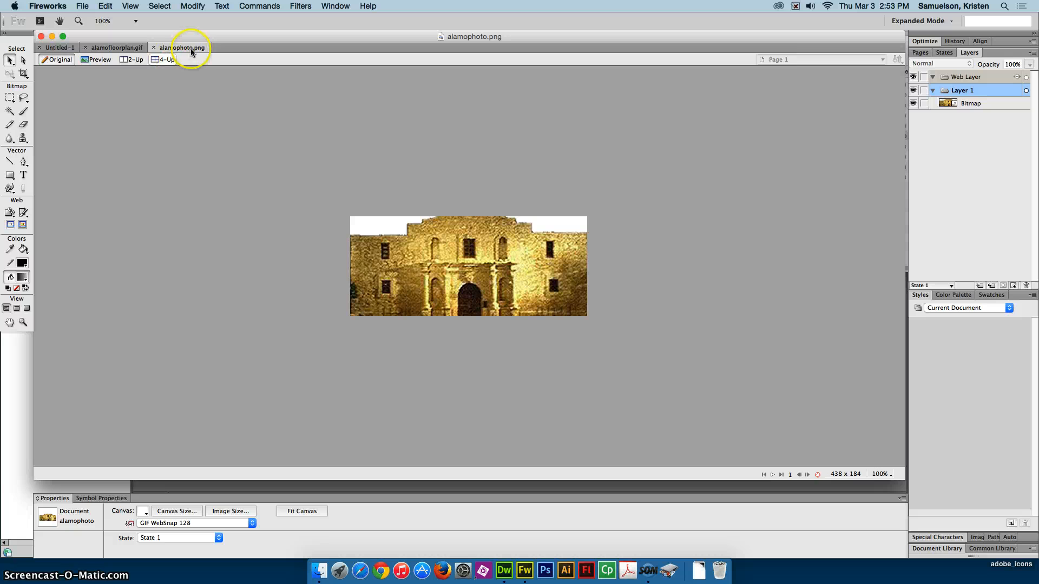
- Select both white sky areas of alamophoto.png with the Magic Wand and invert the selection to cover the building
left_click(420, 258)
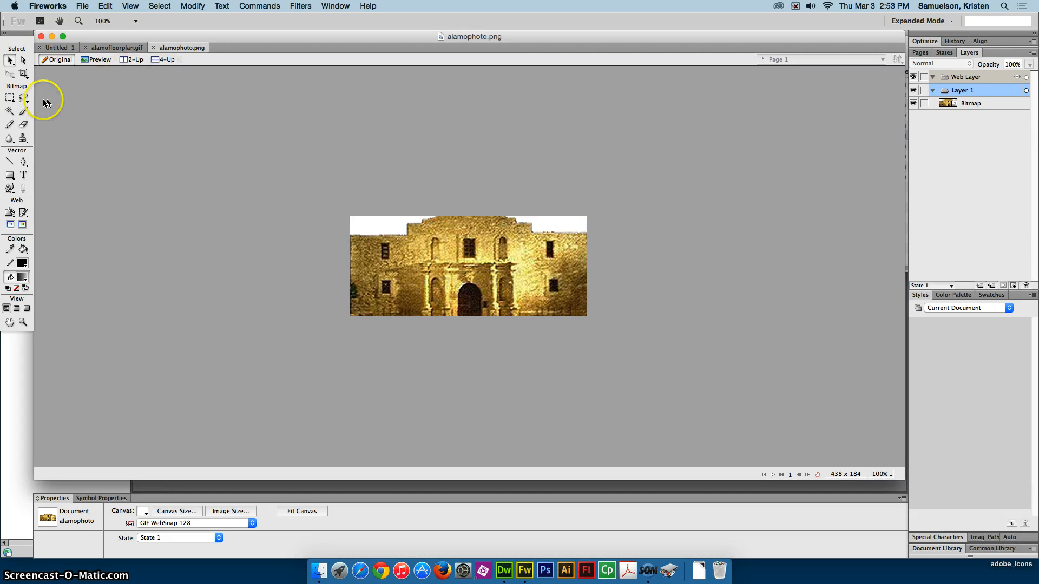
left_click(10, 112)
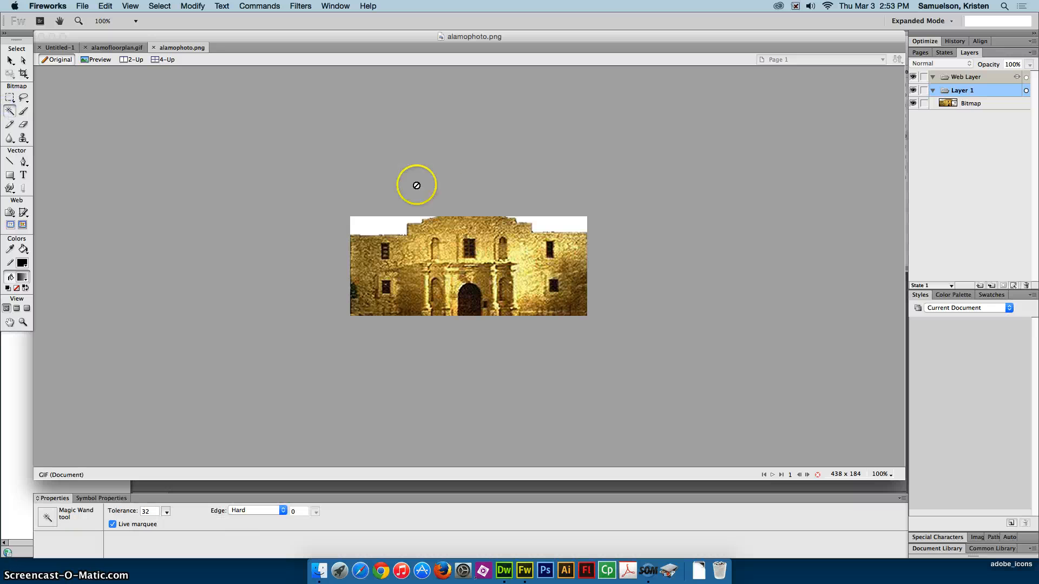
left_click(386, 225)
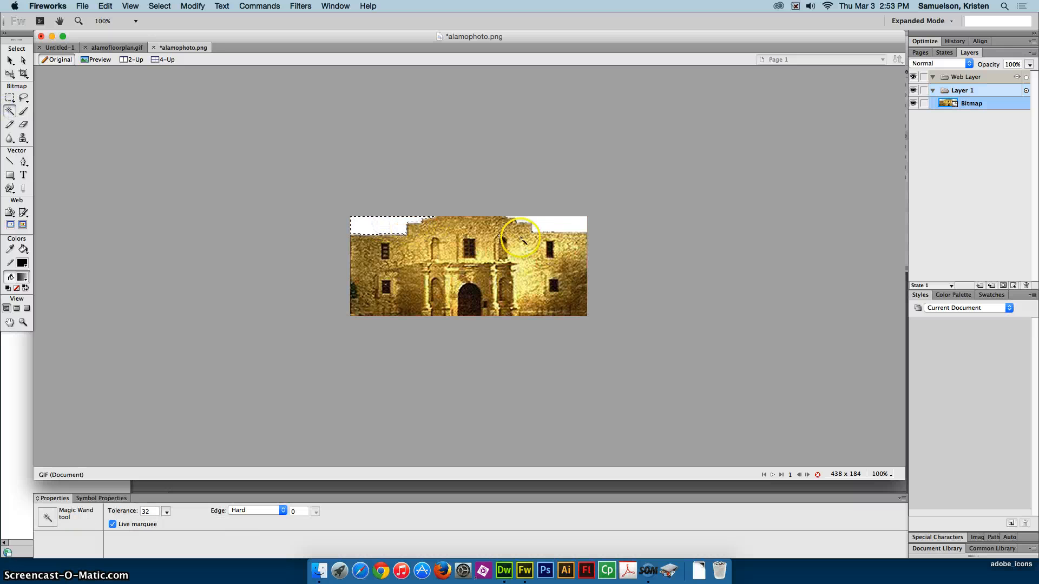
left_click(571, 224, "shift")
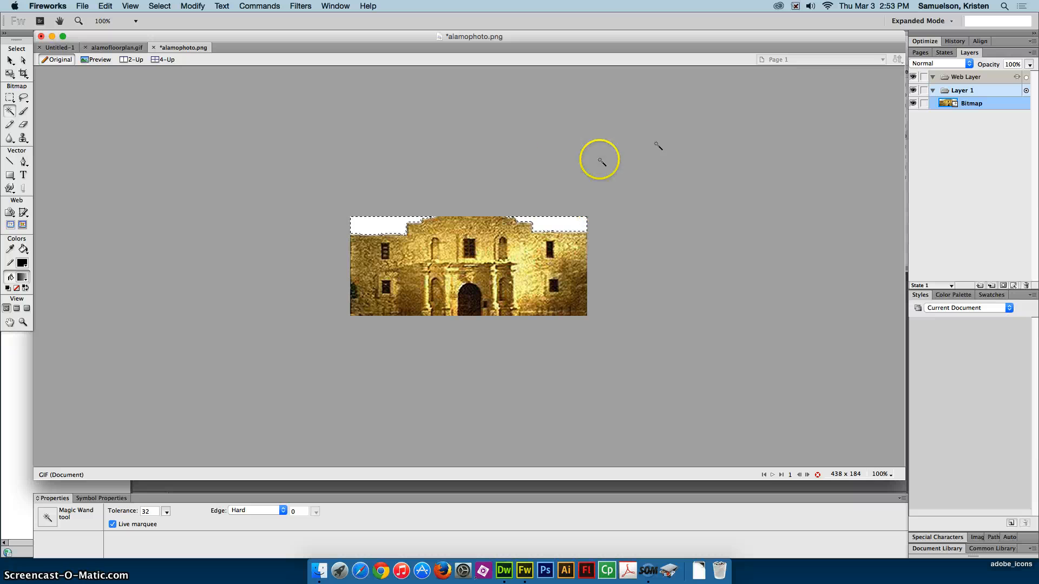
left_click(159, 6)
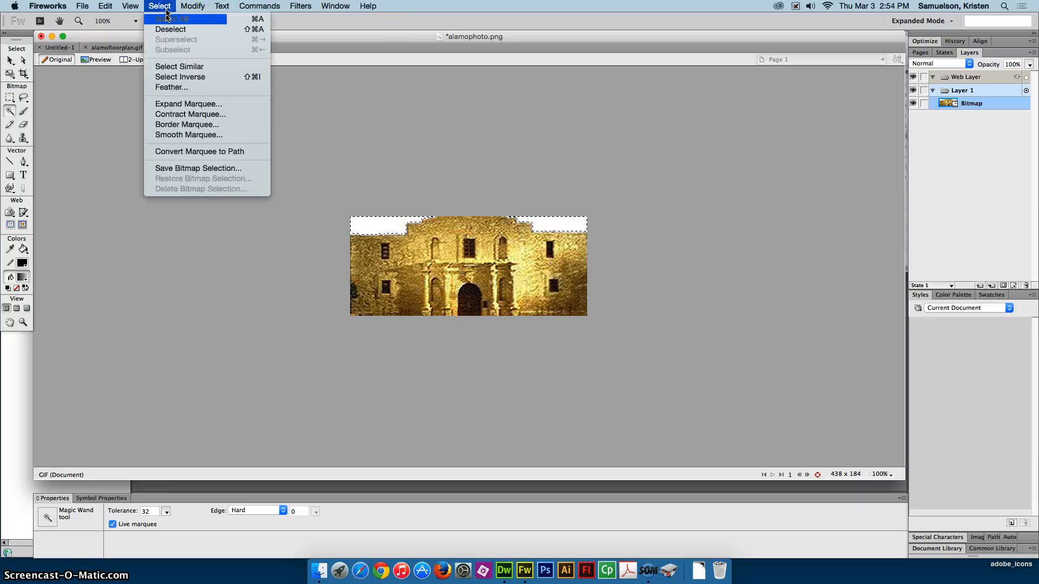
left_click(180, 78)
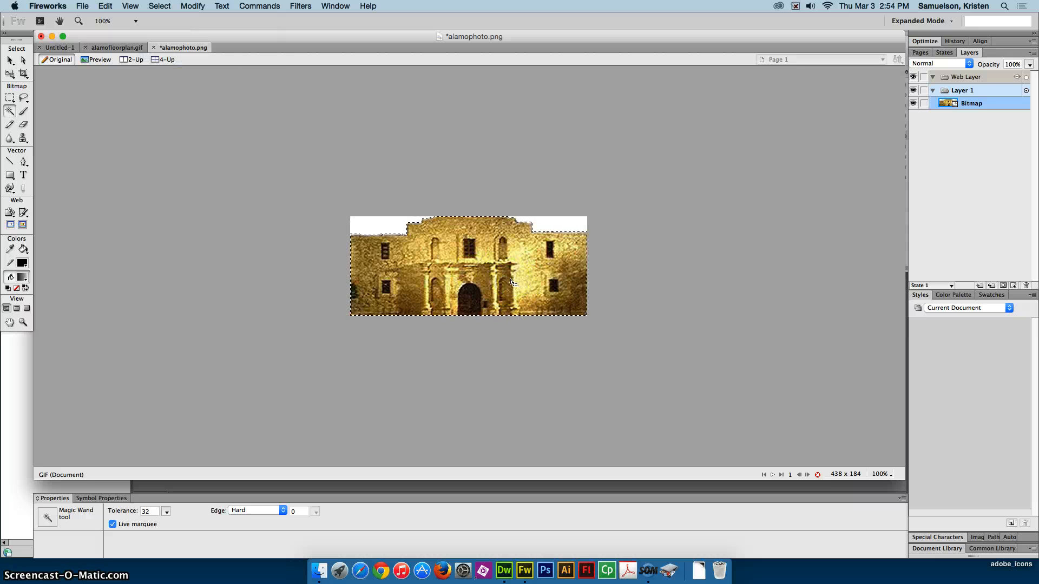
- Paste a copy of the selected building into the Untitled-1 document
left_click(59, 47)
key("v")
key("super+v")
key("w")
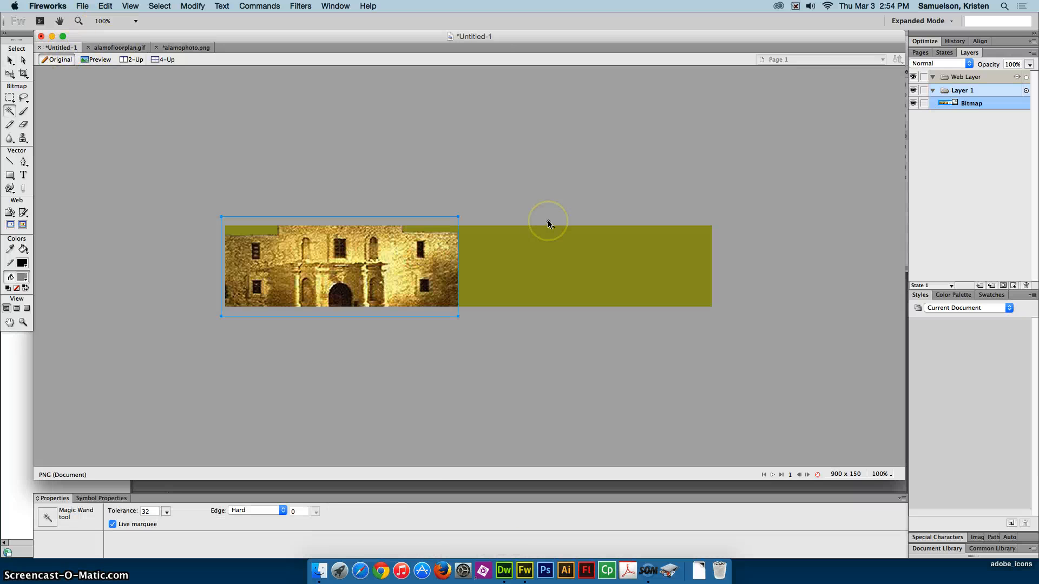
- Scale the pasted building proportionally to about 398 by 167 pixels and move it to about Y 2 on the canvas
left_click(10, 73)
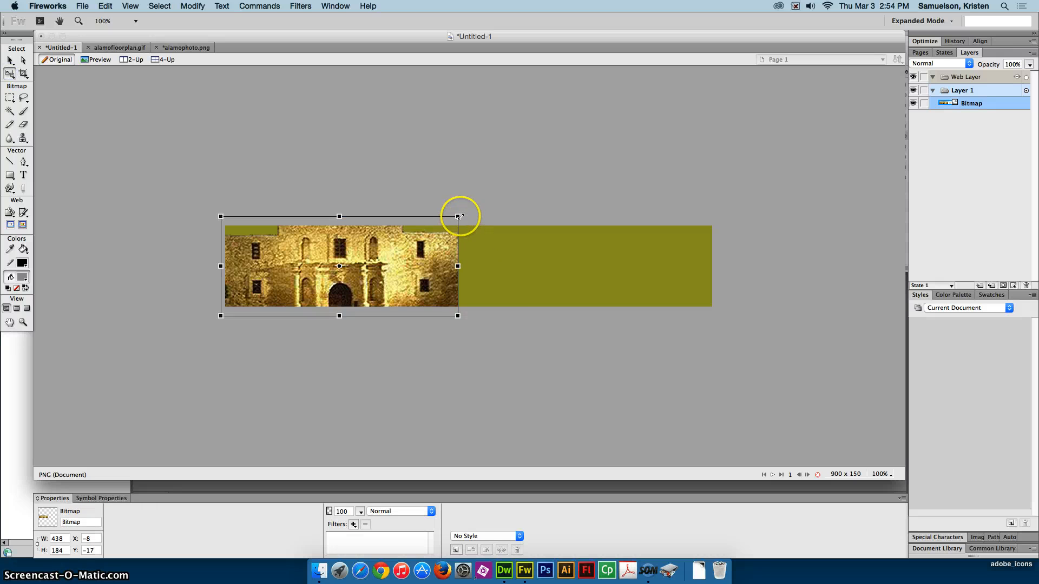
left_click_drag(457, 217, 436, 228)
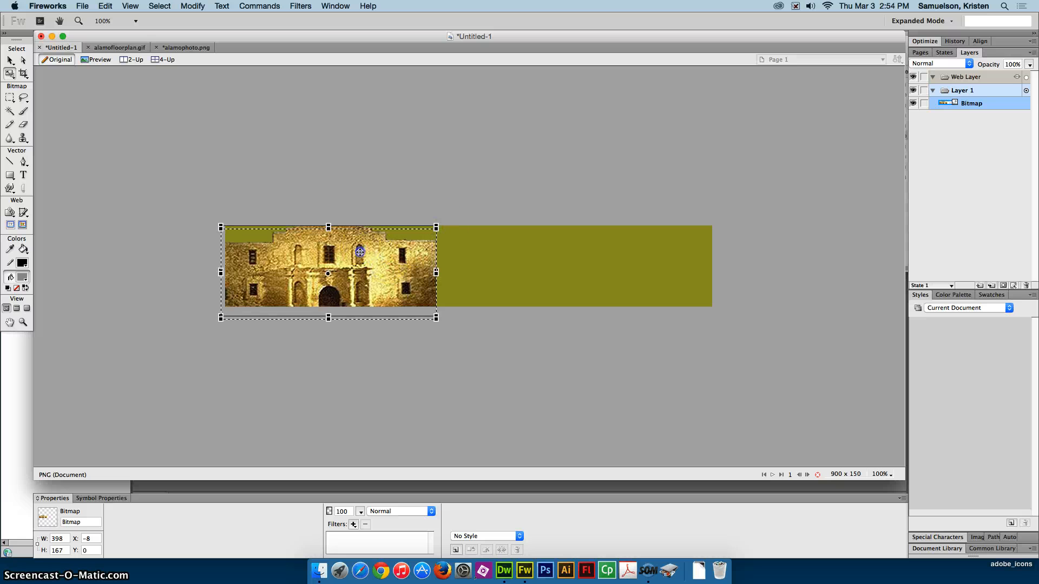
left_click_drag(360, 252, 362, 249)
left_click_drag(330, 238, 331, 241)
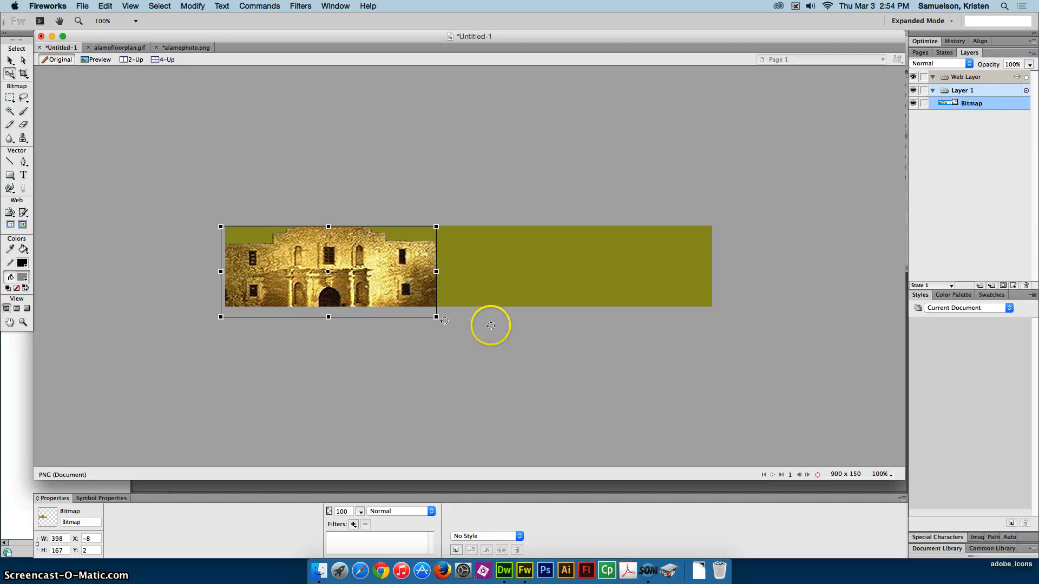
- Stretch the building to about 422 pixels wide, align it with the canvas's left edge at about X -2, and deselect it
mouse_move(438, 271)
left_mouse_down()
mouse_move(449, 272)
mouse_move(428, 271)
left_mouse_up()
left_click(426, 335)
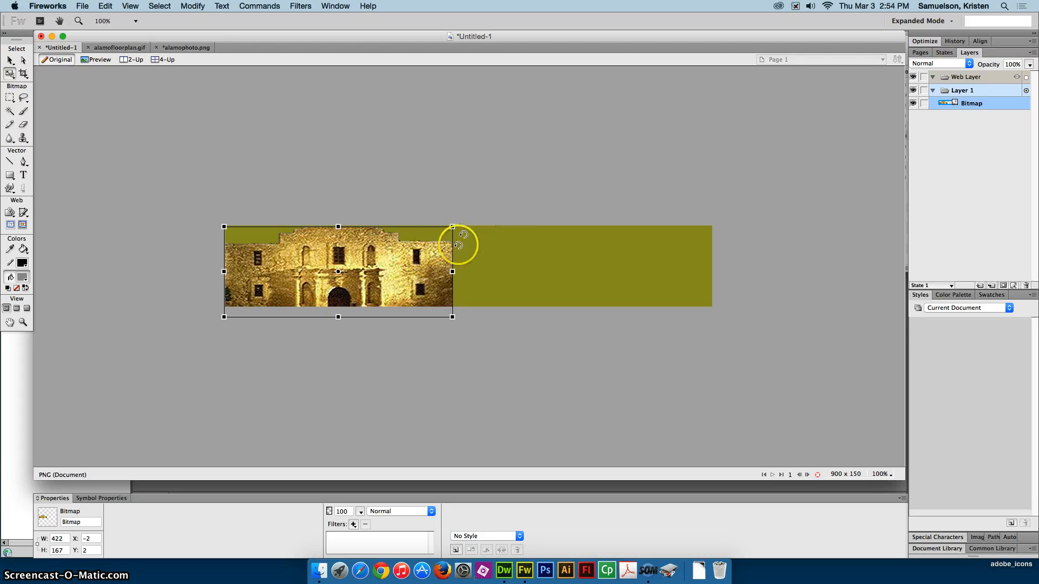
left_click(476, 195)
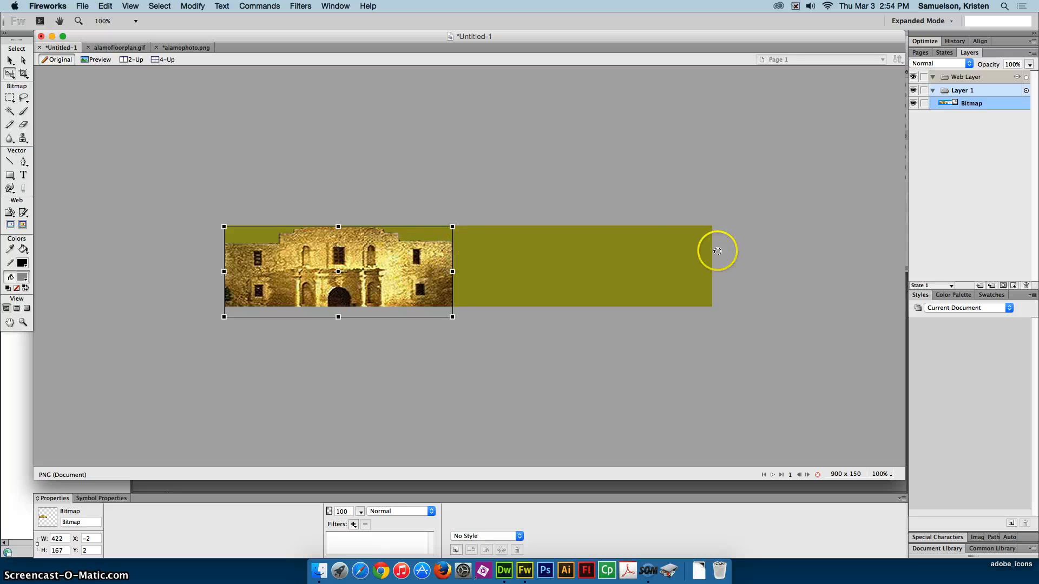
left_click(22, 61)
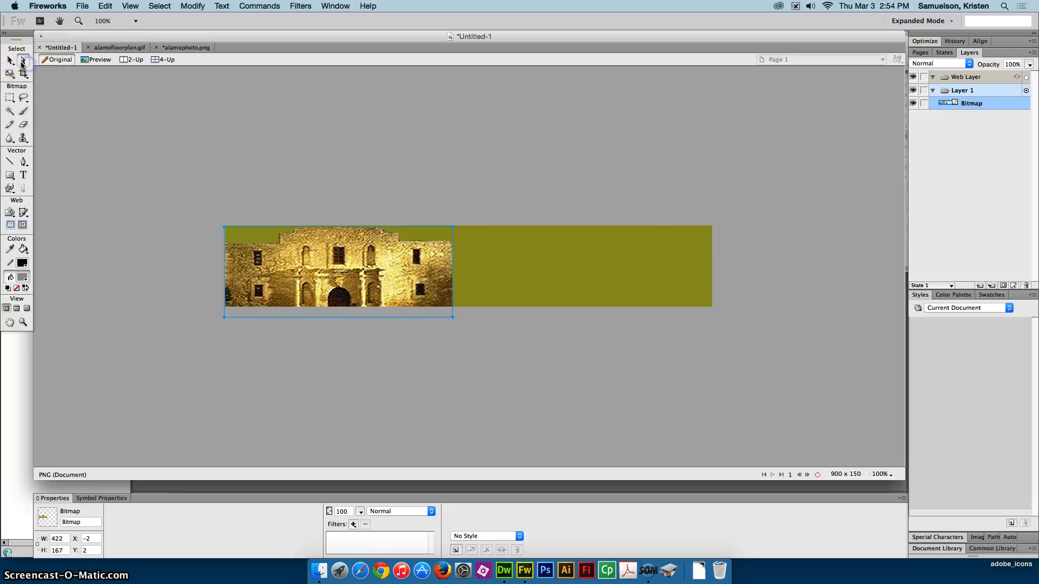
left_click(401, 161)
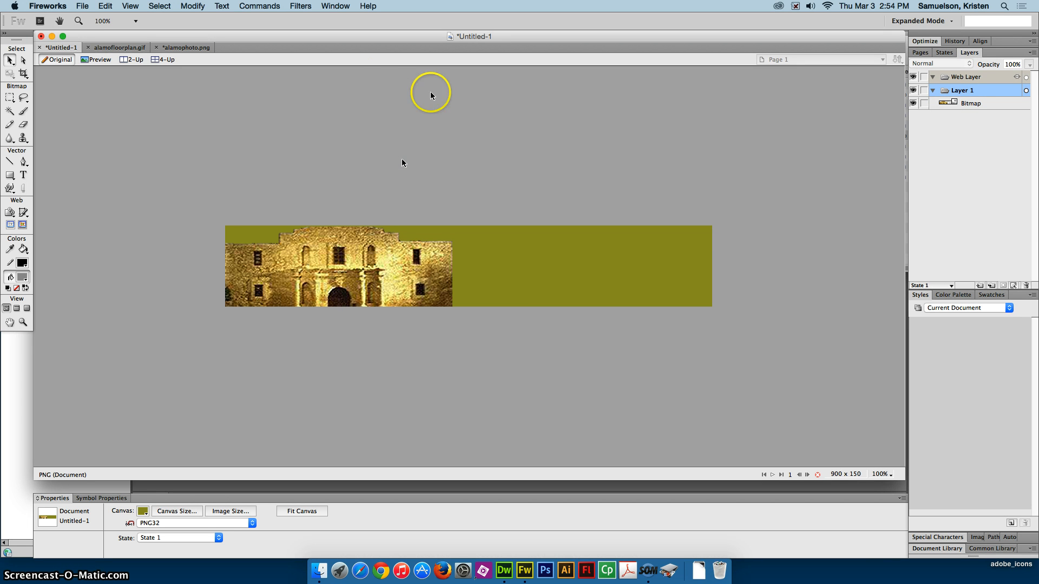
- Set the Rectangle tool to draw without a stroke
left_click(9, 175)
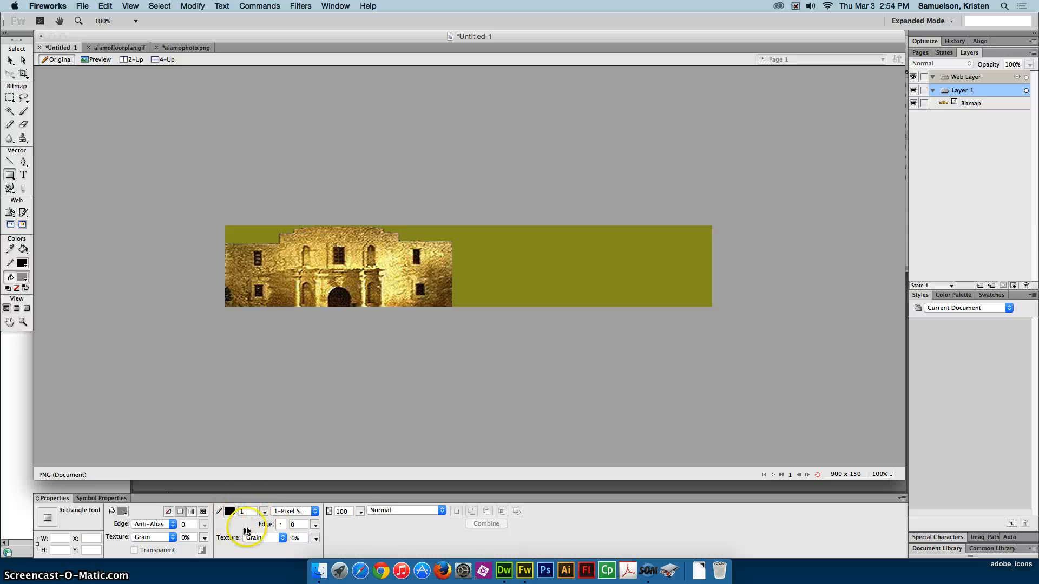
left_click(230, 512)
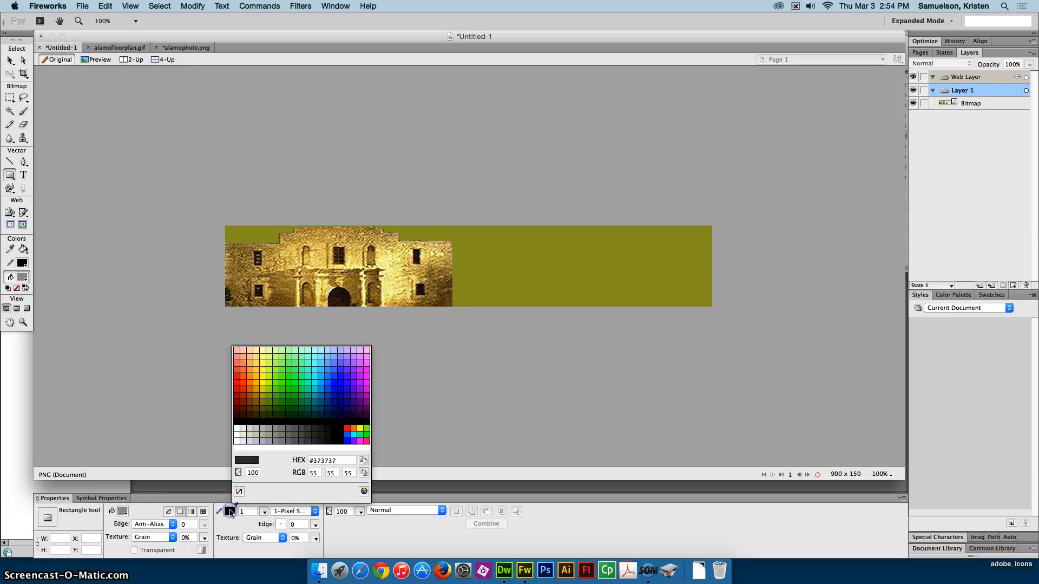
left_click(238, 491)
left_click(239, 492)
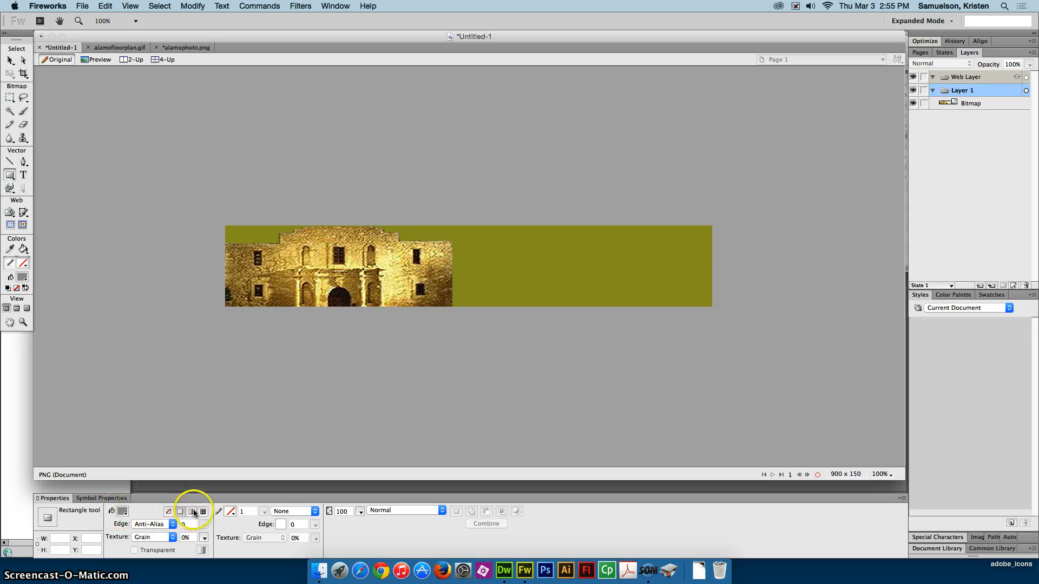
- Give the Rectangle tool a linear gradient fill running from white to black
left_click(122, 511)
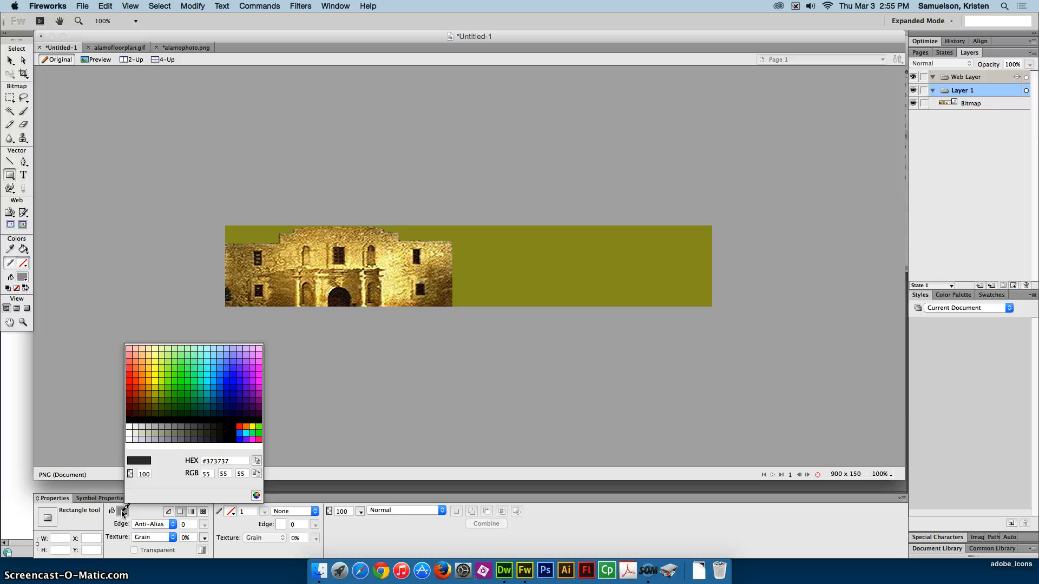
left_click(123, 512)
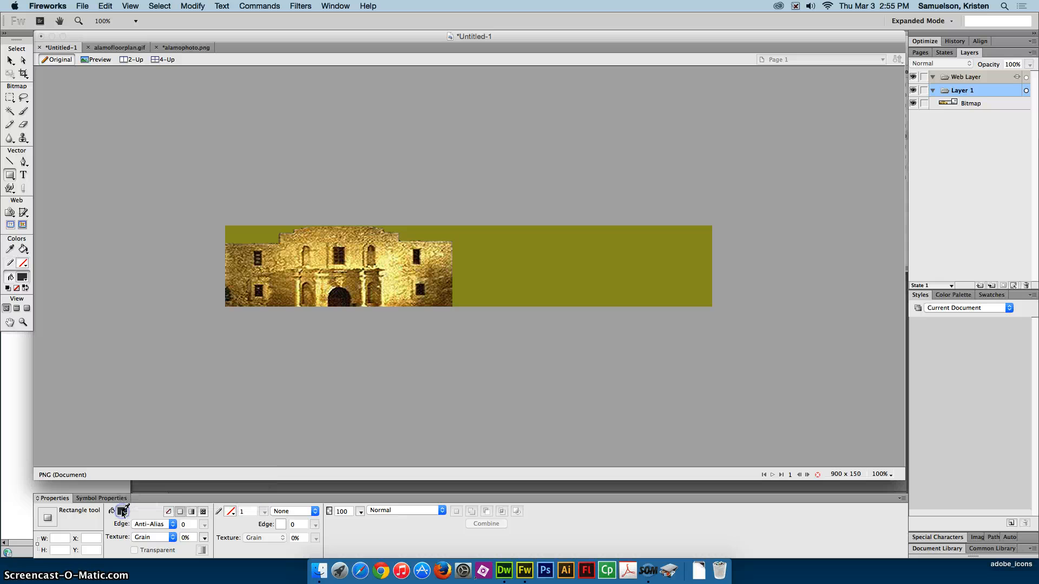
left_click(192, 512)
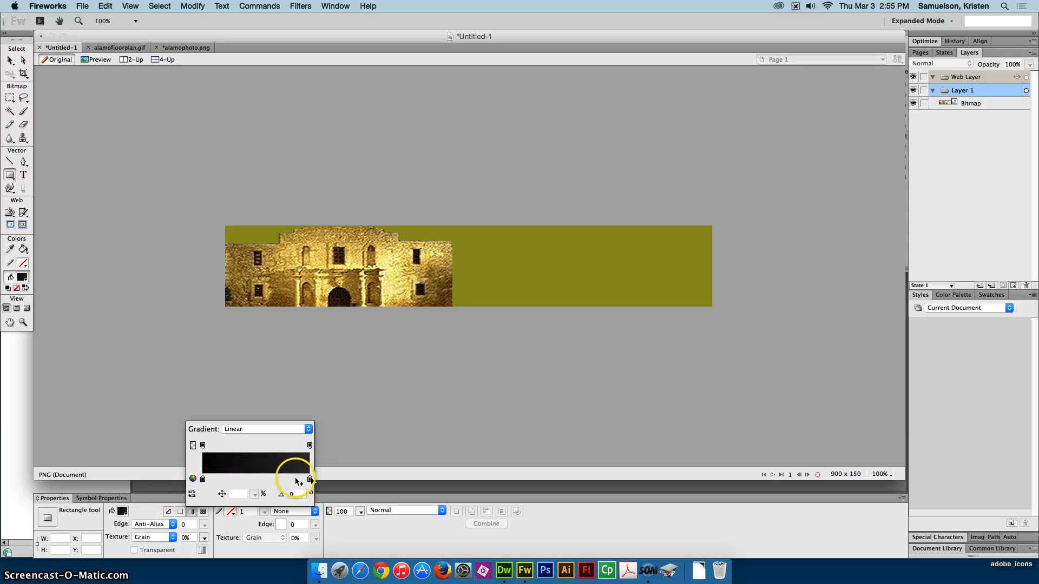
left_click(203, 479)
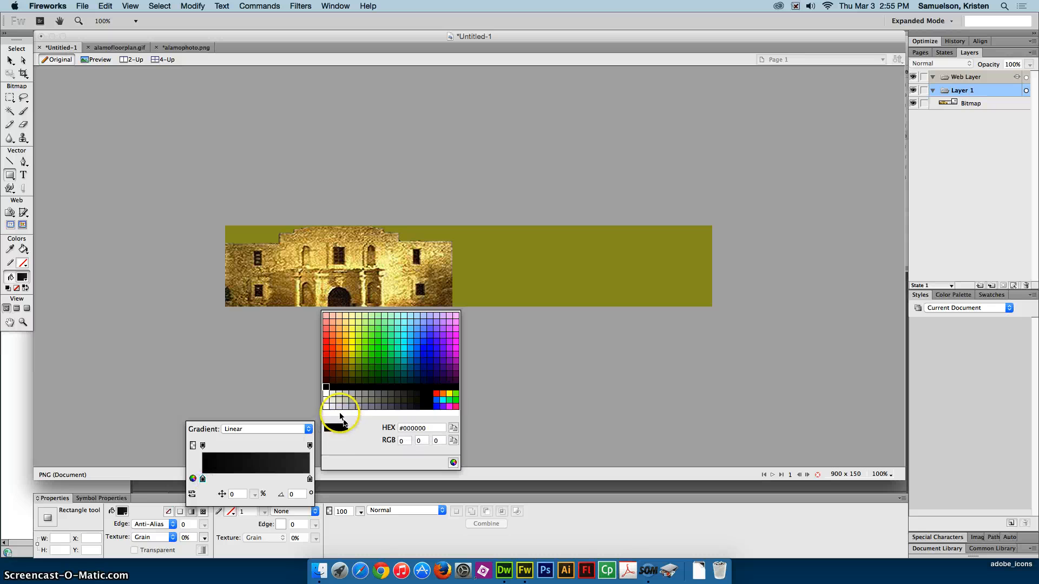
left_click(328, 392)
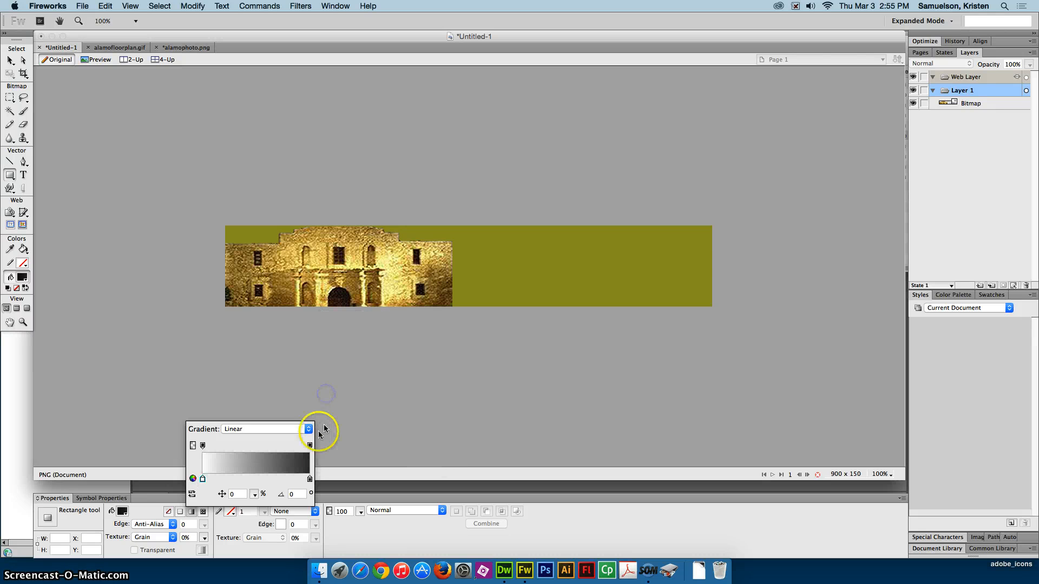
left_click(310, 480)
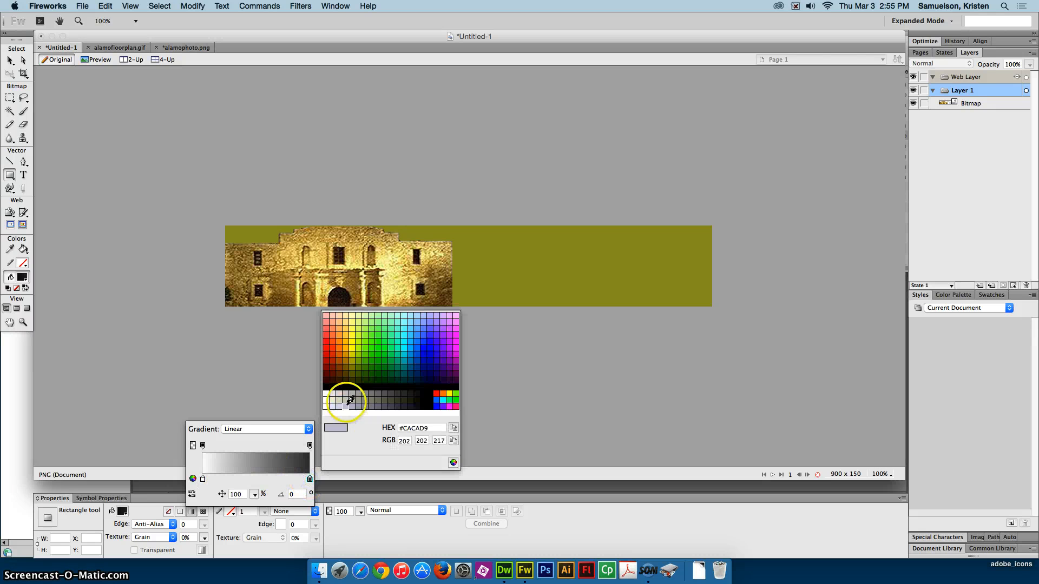
left_click(324, 388)
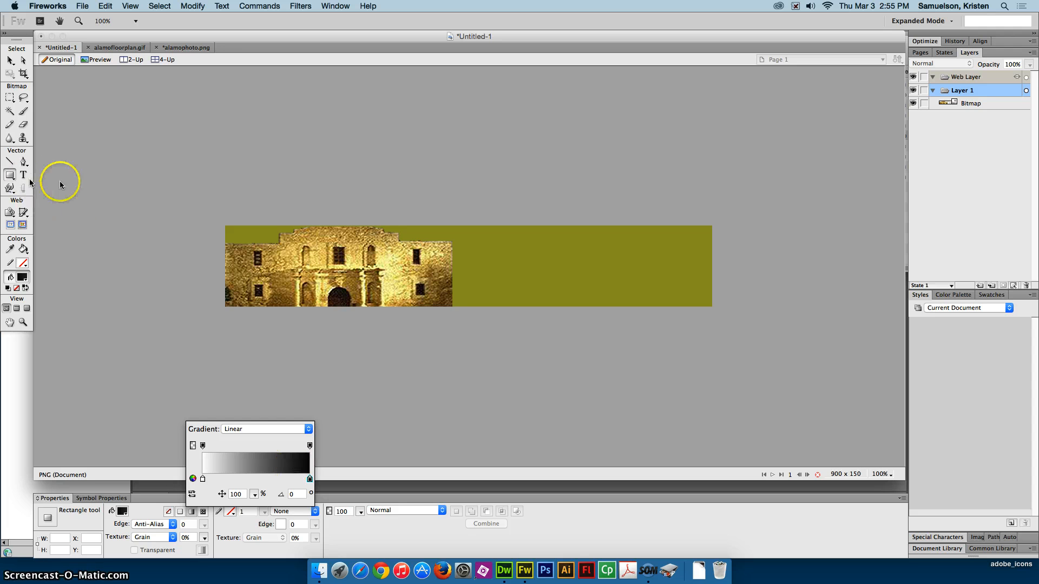
- Draw a gradient-filled rectangle about 429 by 177 pixels over the building, starting at about X -2, Y -8
left_click(226, 226)
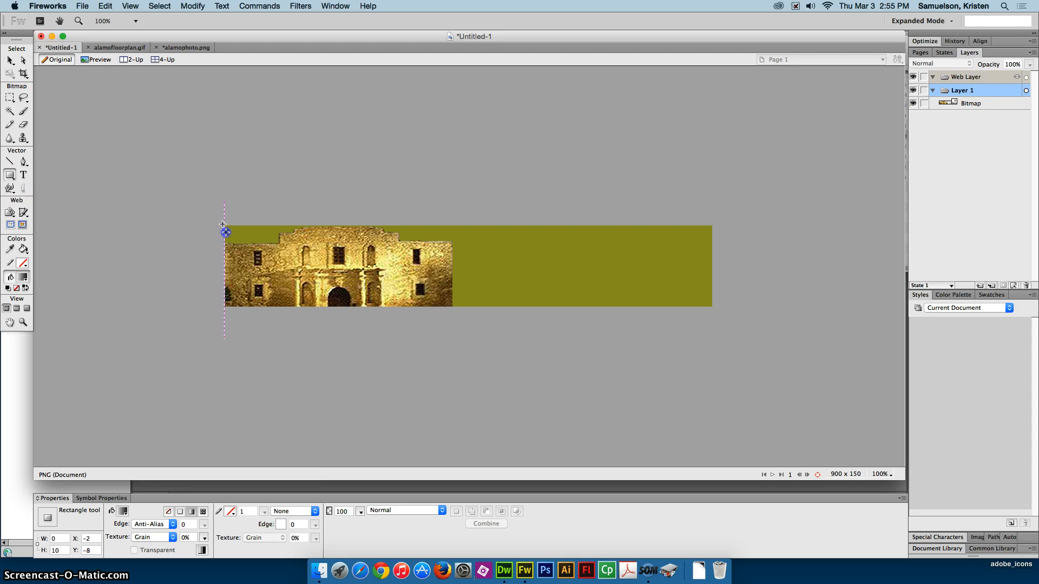
left_click_drag(223, 224, 449, 315)
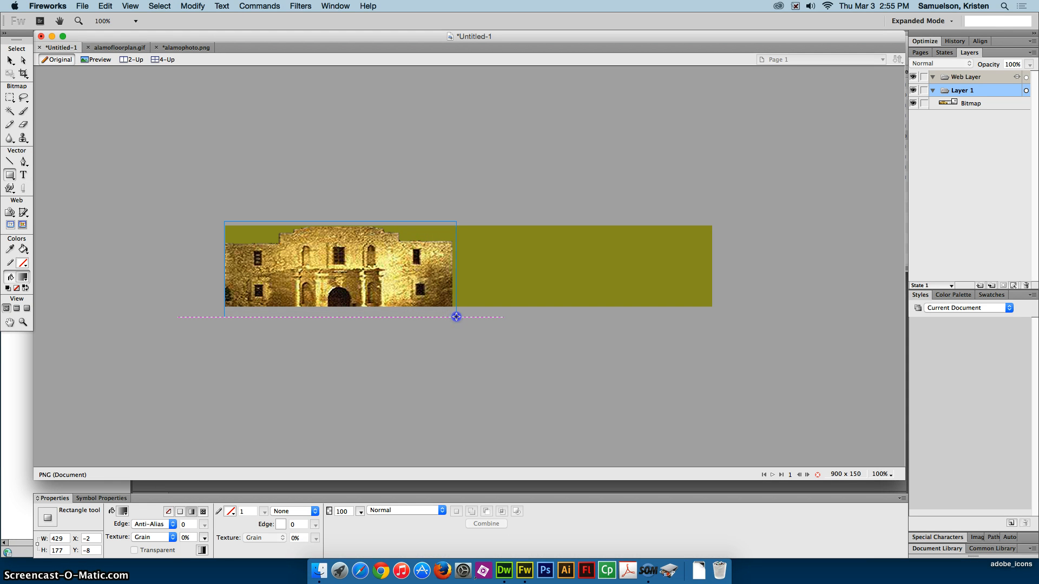
left_click_drag(456, 317, 456, 317)
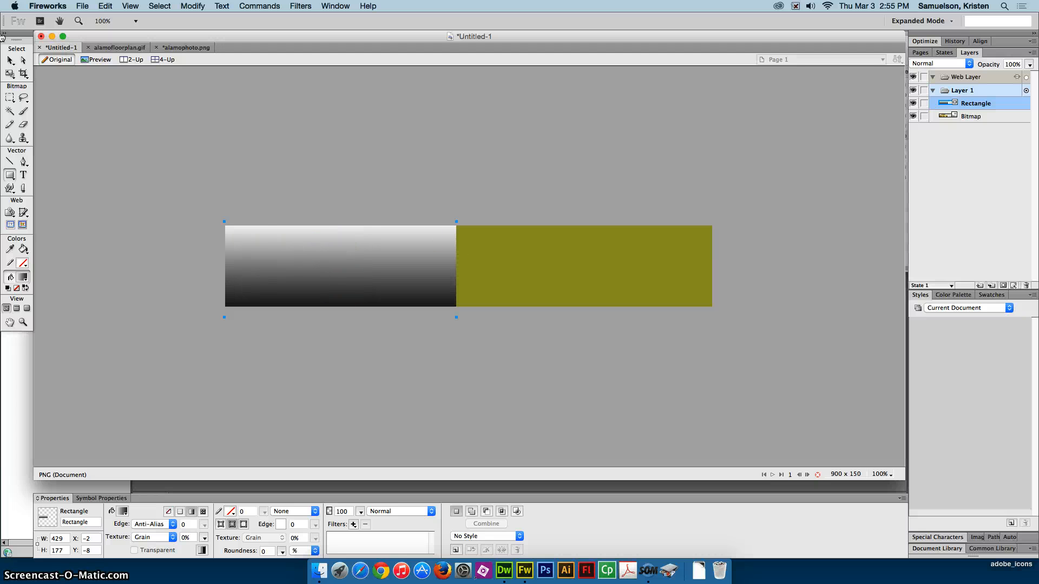
- Reorient the rectangle's gradient horizontally, with white at its left edge and black at its right edge
left_click(15, 61)
left_click(9, 62)
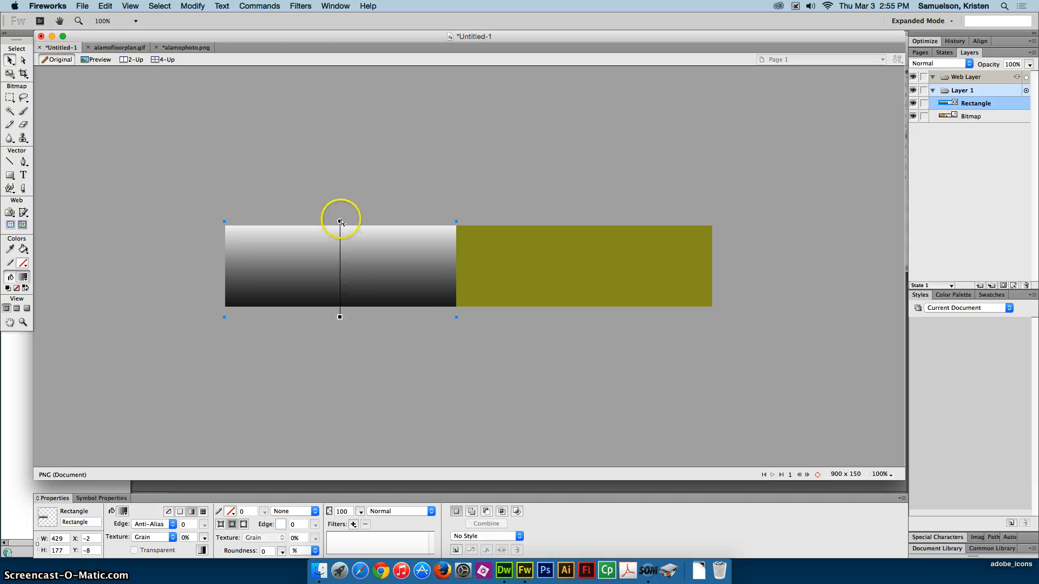
left_click_drag(339, 222, 235, 266)
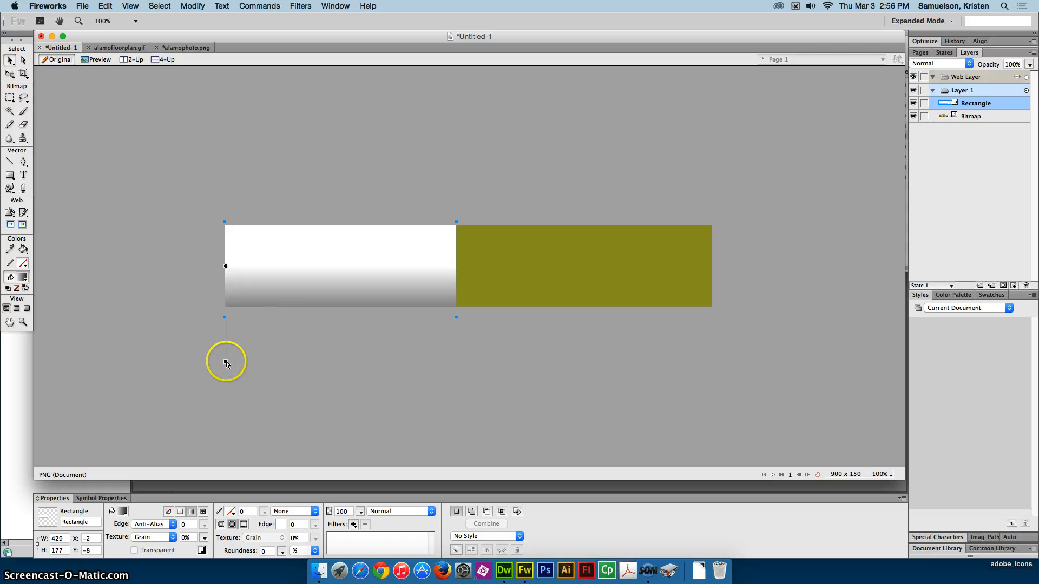
left_click_drag(225, 363, 452, 265)
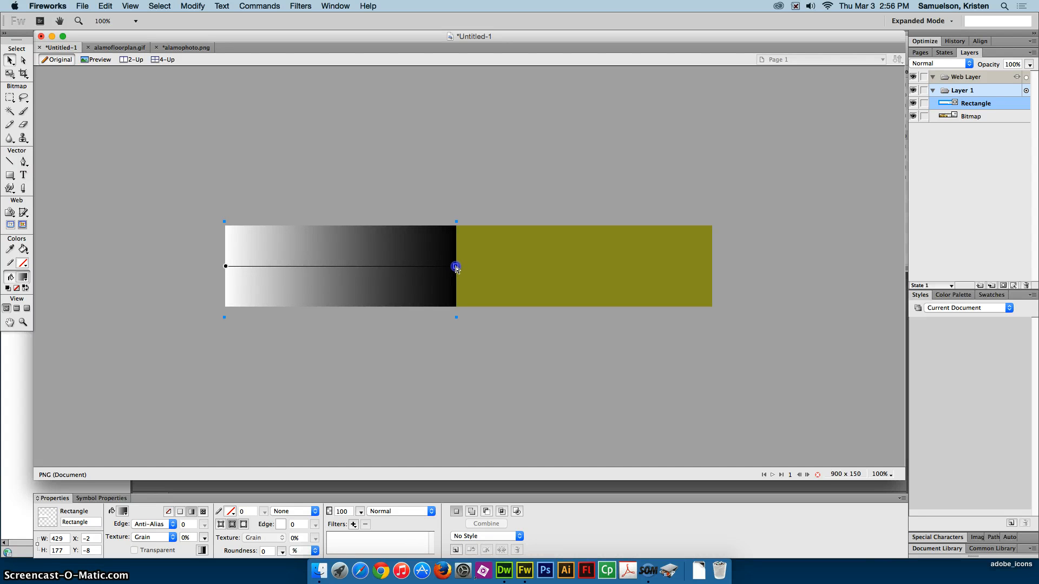
left_click_drag(457, 267, 457, 130)
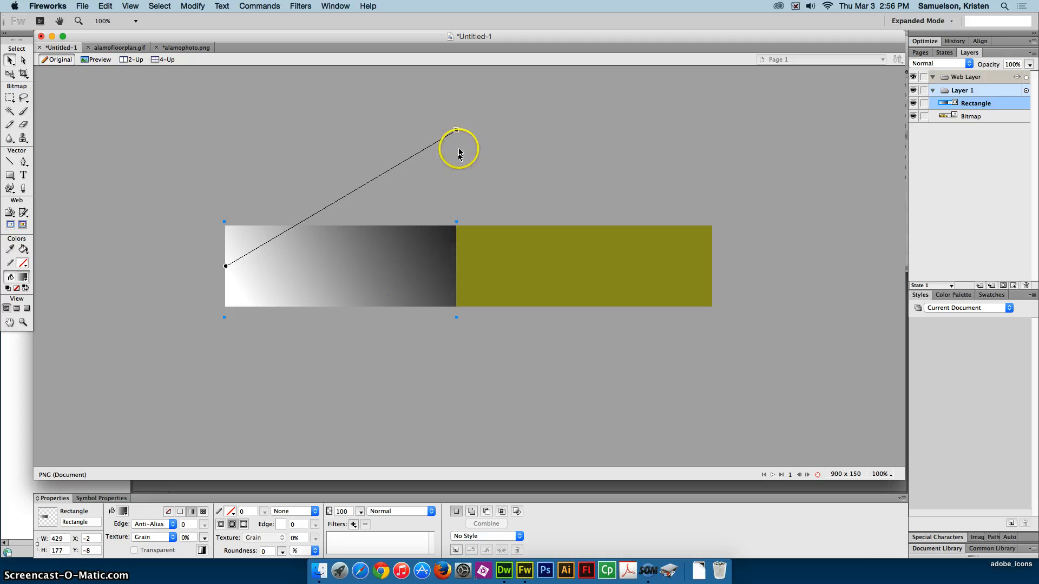
left_click_drag(456, 130, 457, 268)
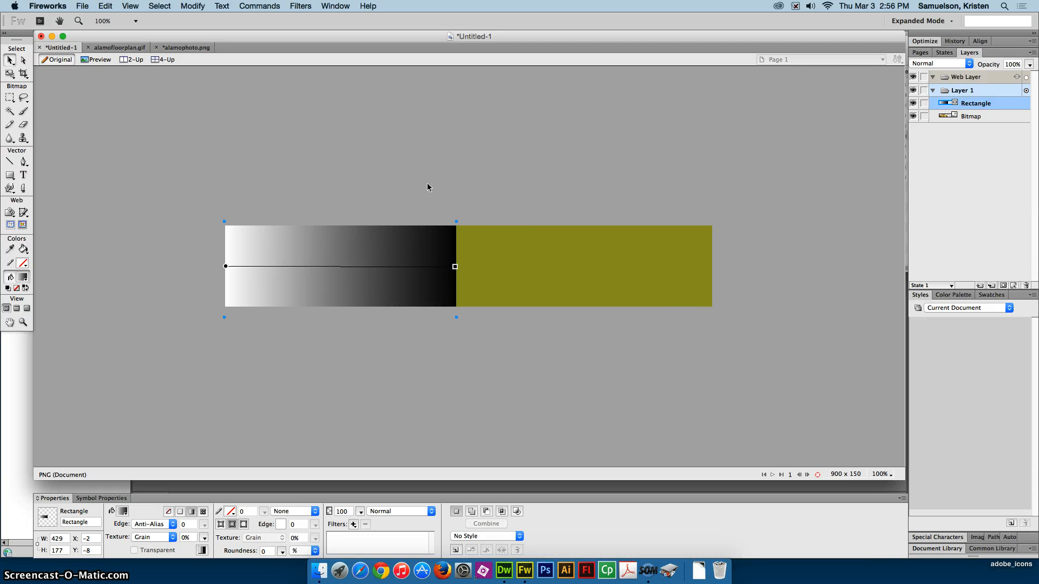
- Group the gradient rectangle and the building bitmap as a mask that fades the building to the right, and deselect the result
left_click(11, 58)
left_click(981, 117, "shift")
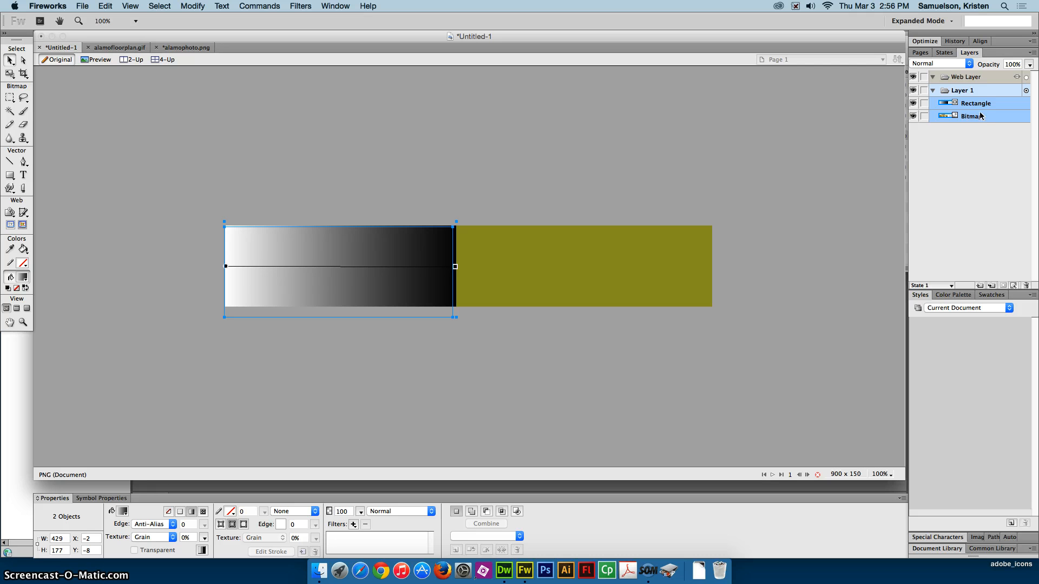
left_click(197, 7)
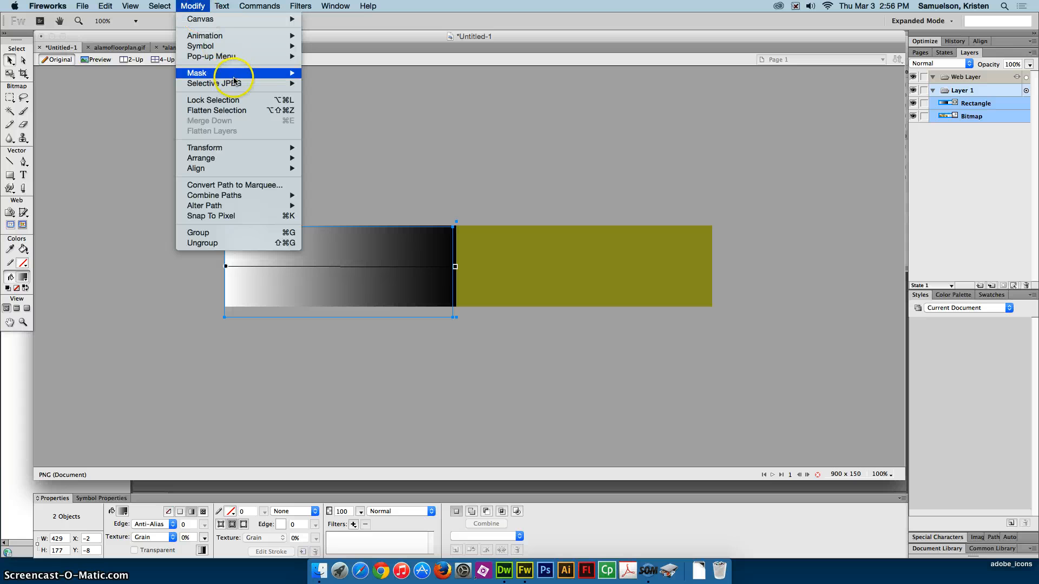
mouse_move(233, 73)
left_click(355, 111)
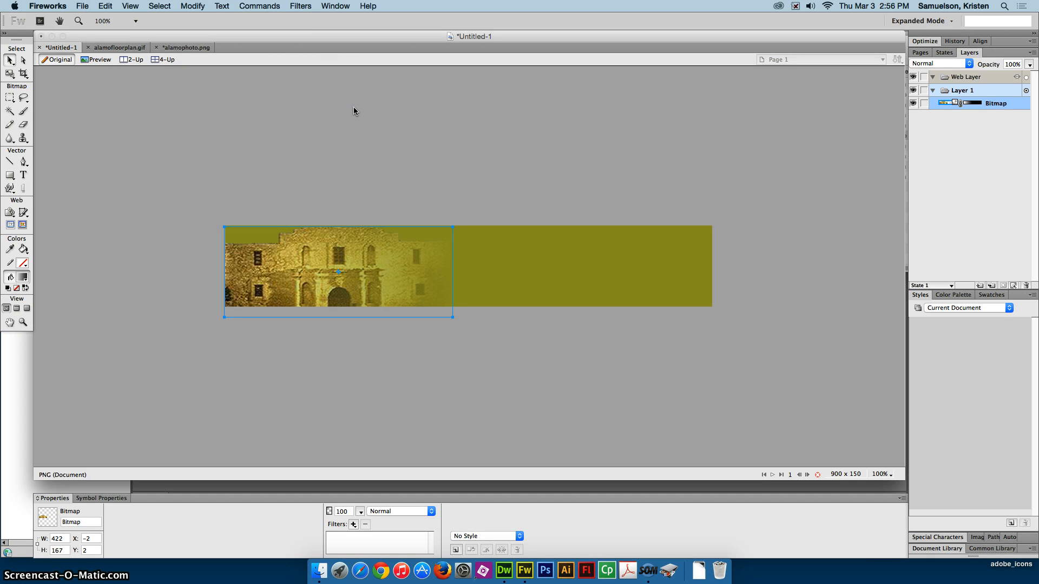
left_click(355, 111)
left_click(427, 280)
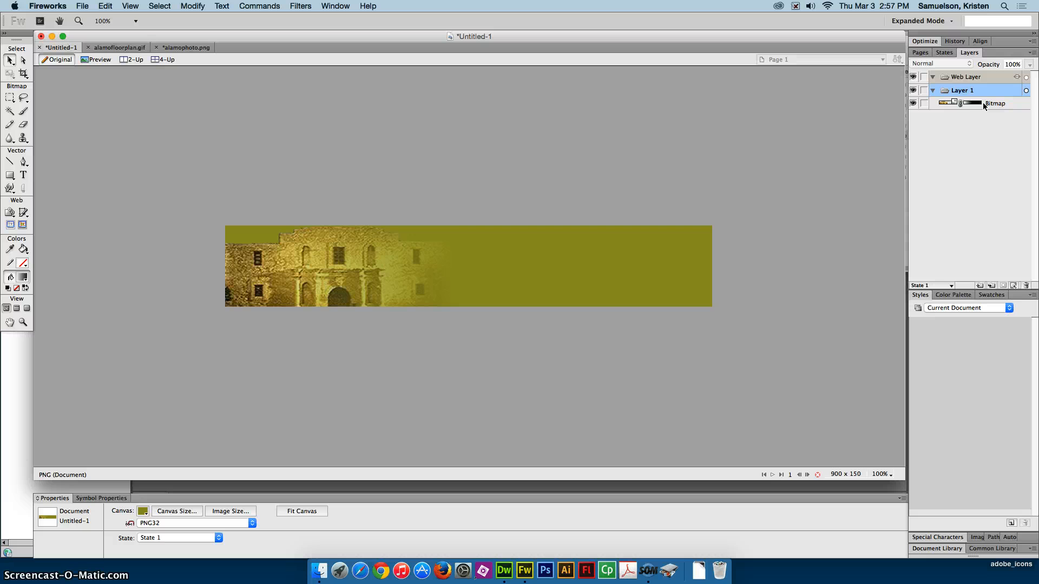
- Close the alamophoto.png document without saving its changes
left_click(189, 48)
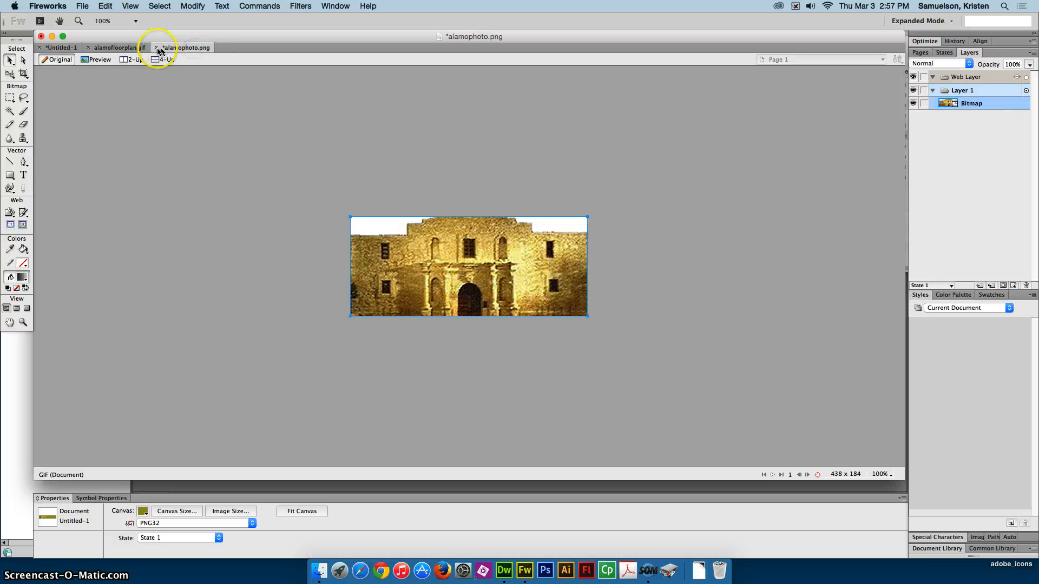
key("super+w")
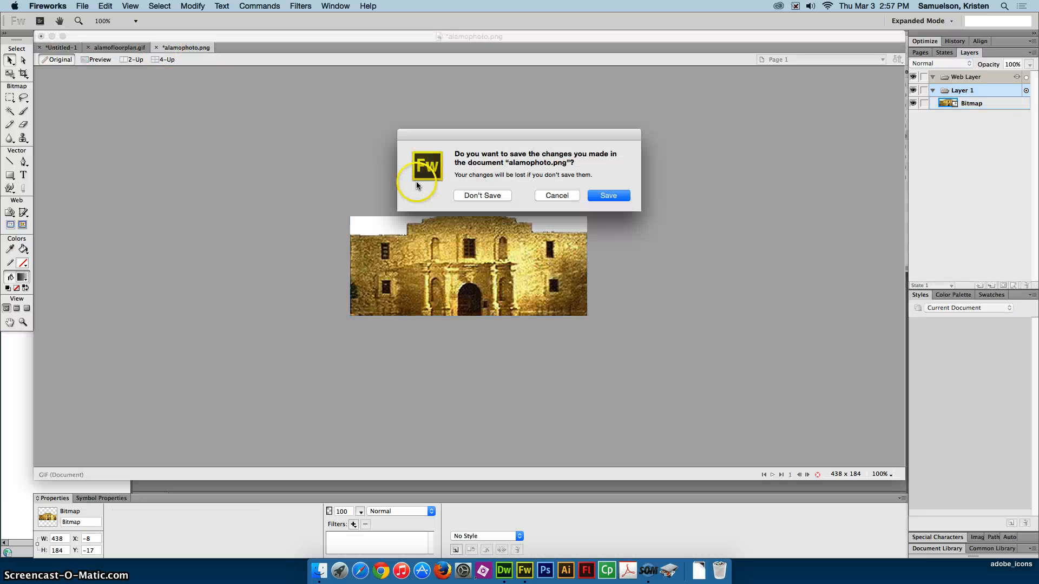
left_click(480, 195)
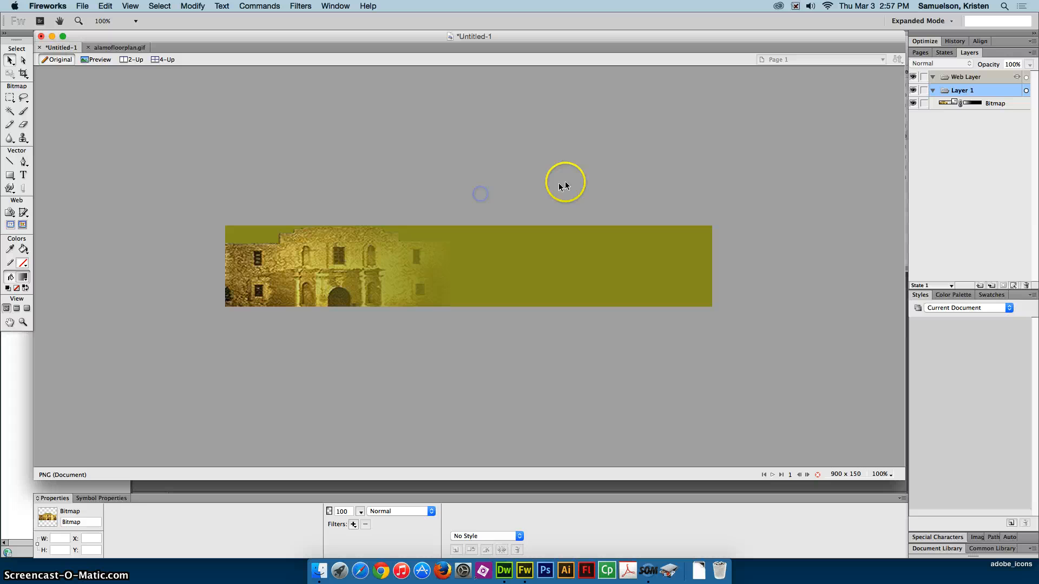
- Bring up the alamofloorplan.gif document in Fireworks and activate the Magic Wand tool with a tolerance of 100
left_click(111, 48)
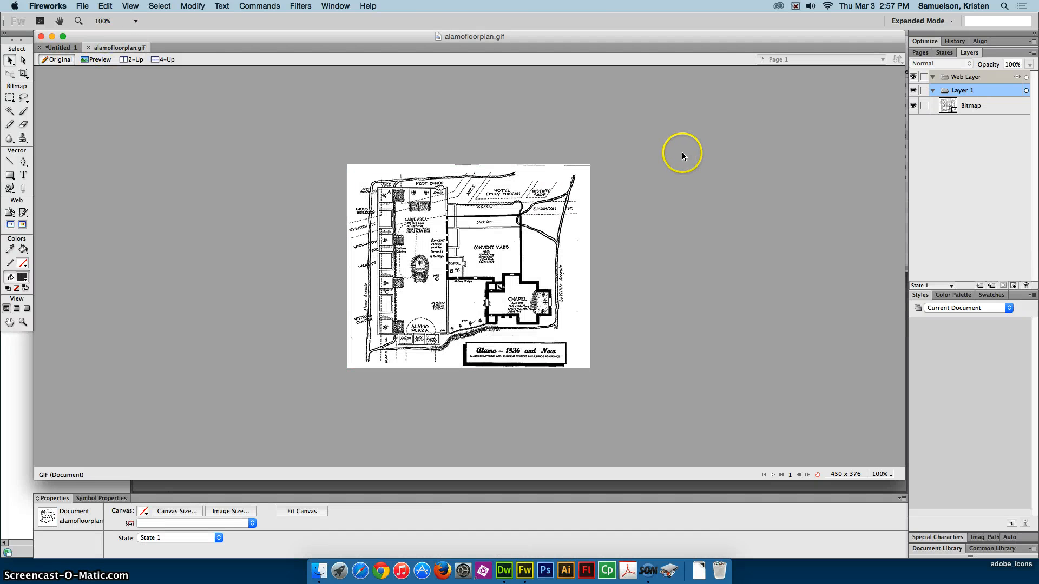
key("super+equal")
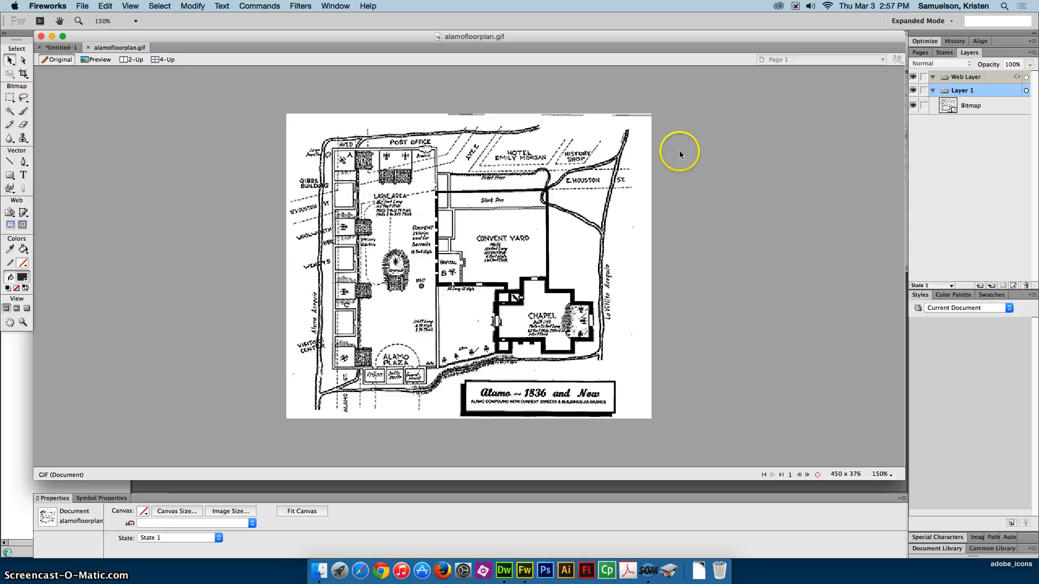
key("super+equal")
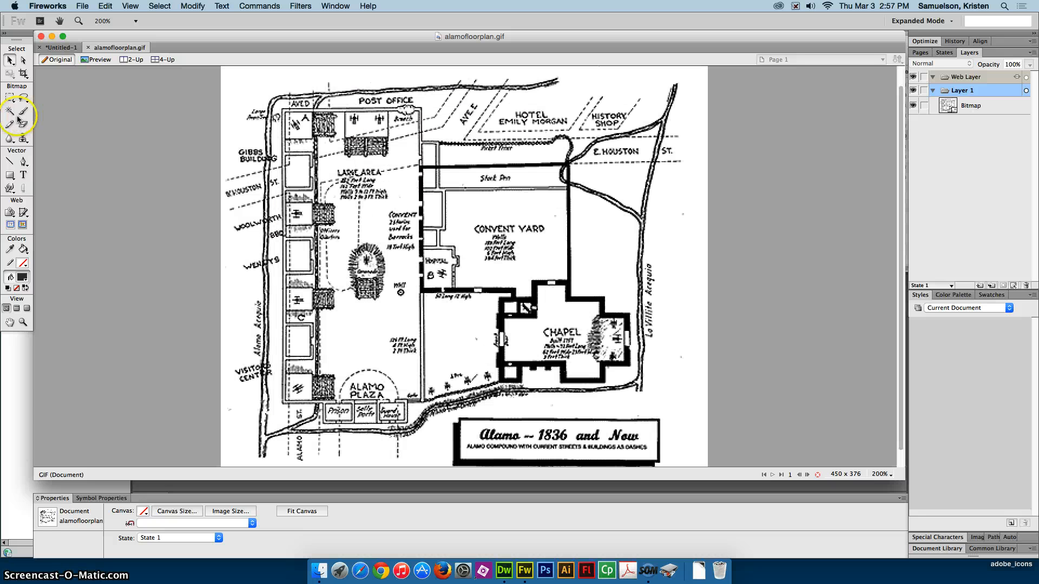
left_click(10, 111)
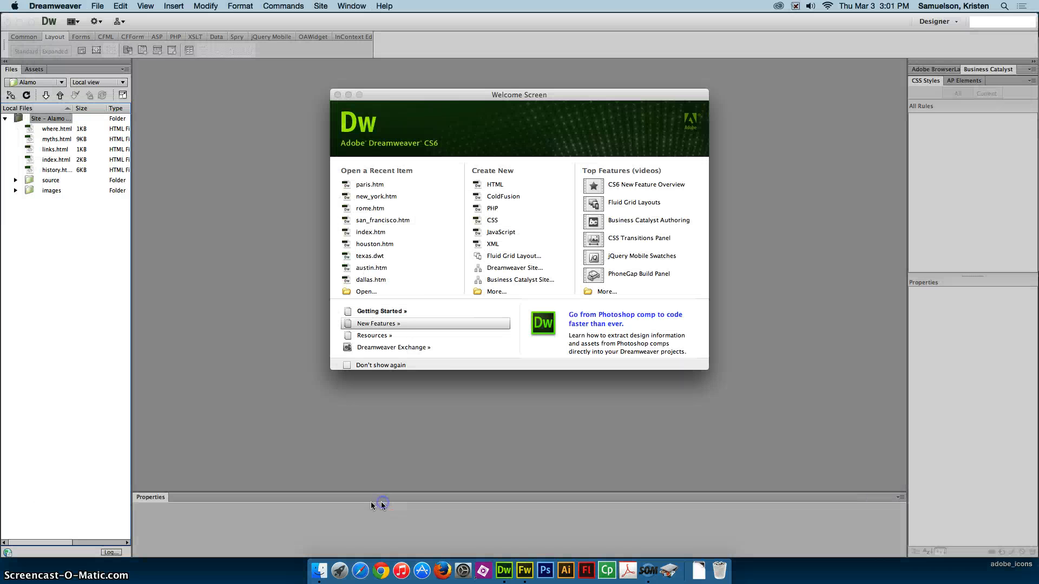
left_click(525, 571)
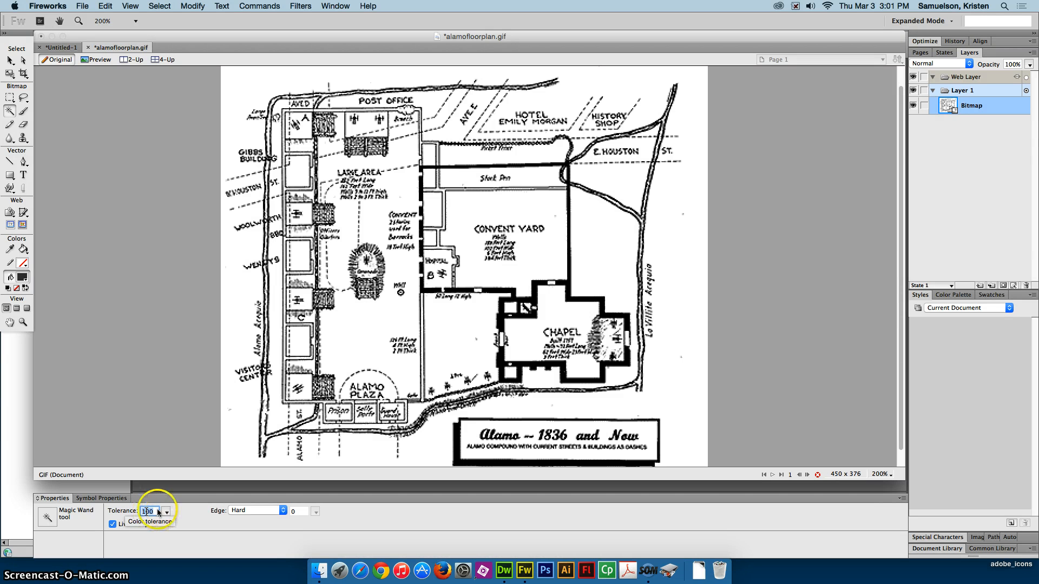
left_click(422, 420)
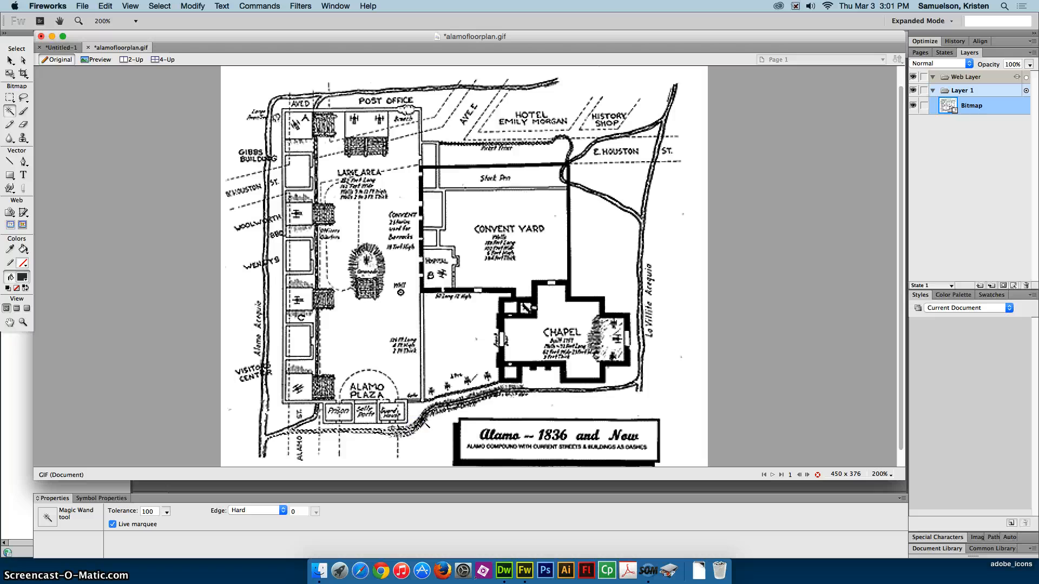
left_click(422, 422)
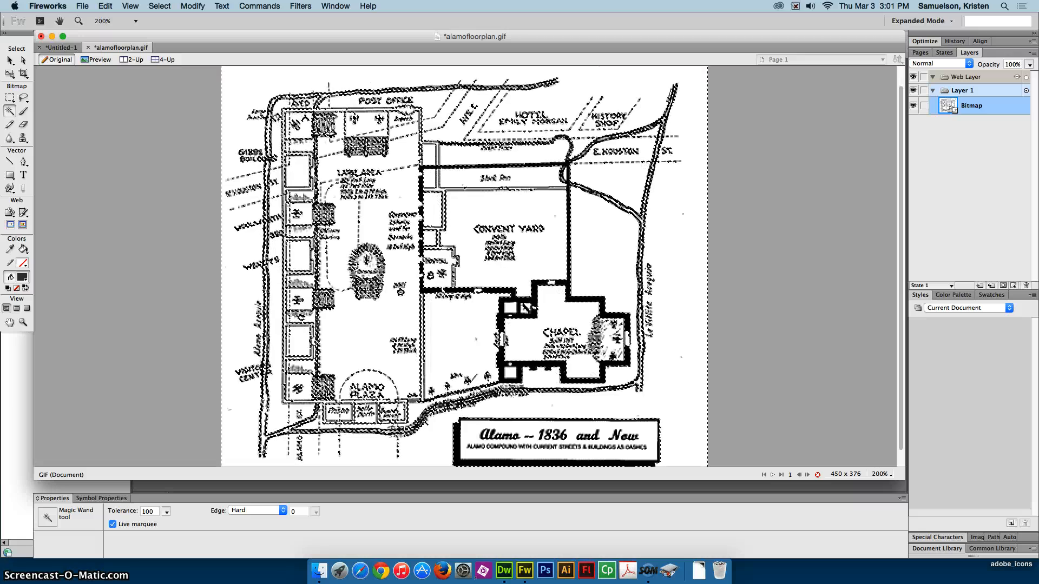
key("super+d")
- Select the connected black road and wall lines of the floor plan with the Magic Wand, leaving out the text labels
left_click(10, 111)
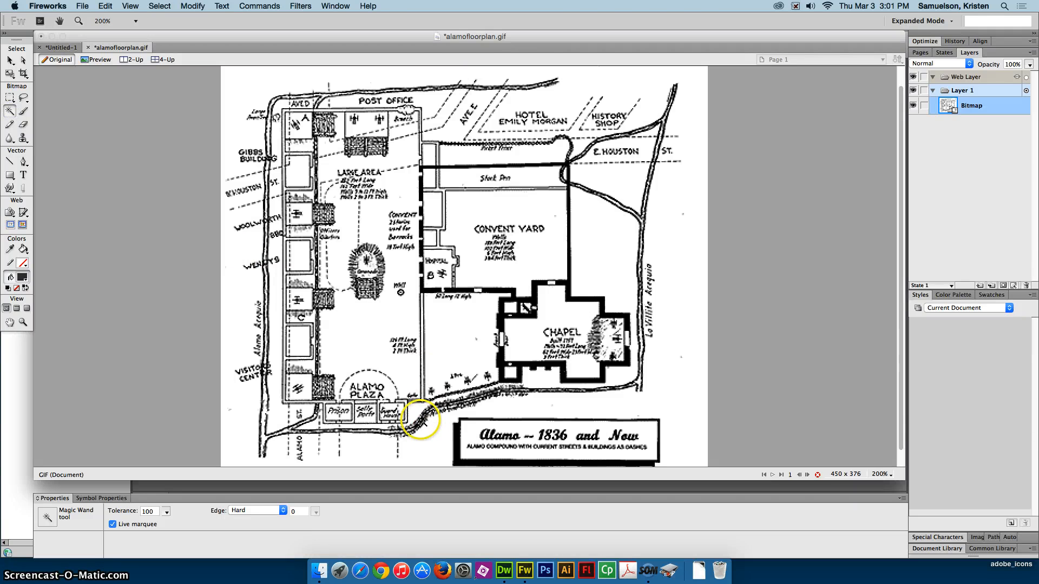
left_click(422, 420)
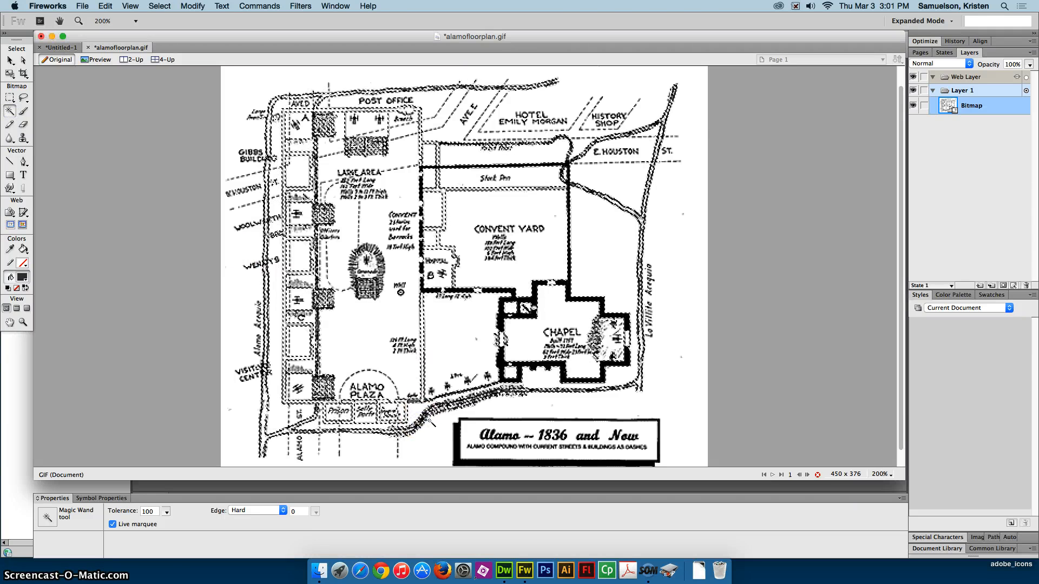
left_click(533, 225)
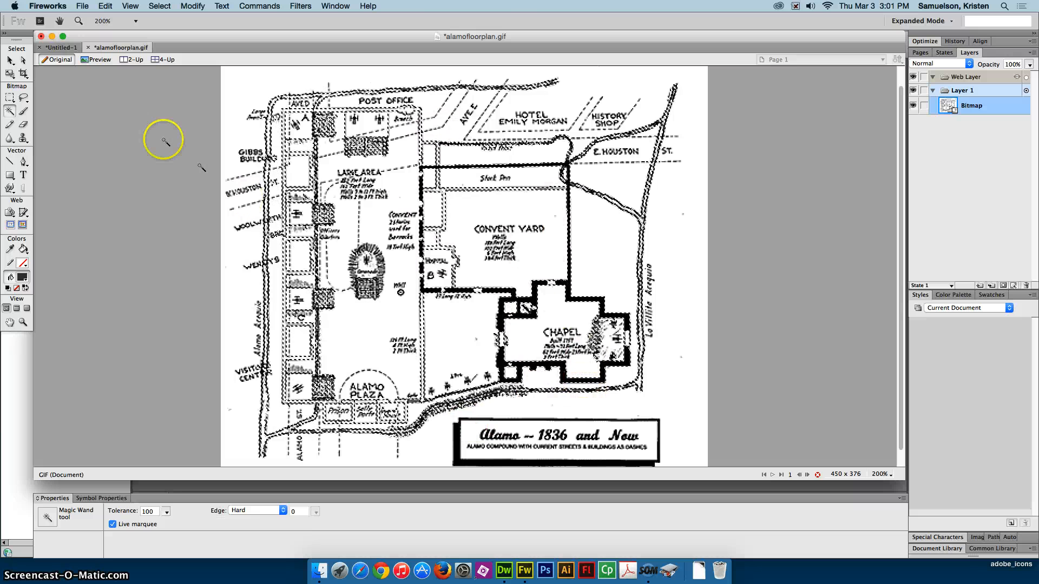
- Paste a copy of the selected floor plan lines into the Untitled-1 banner document
left_click(54, 47)
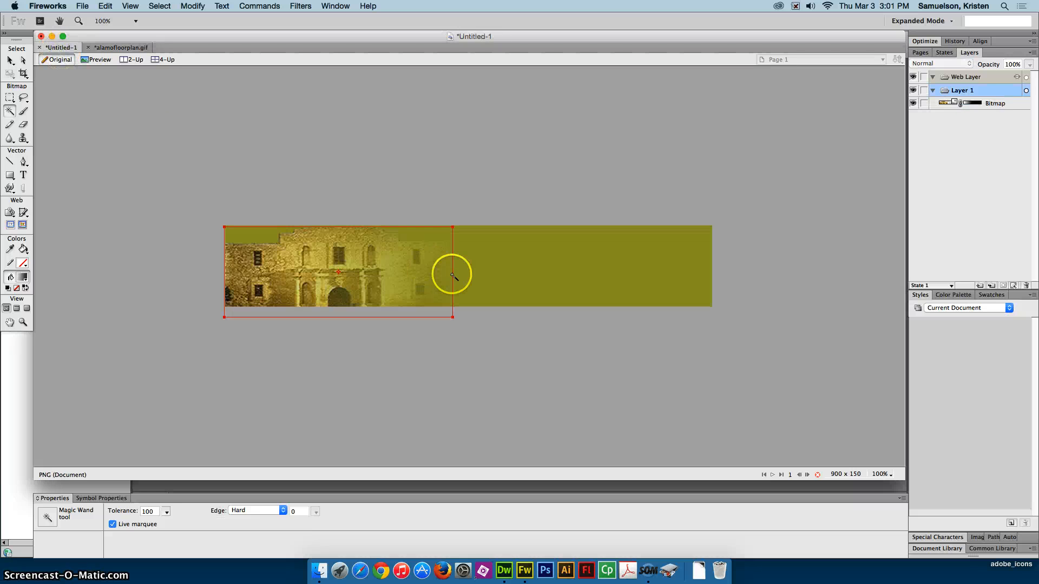
key("super+v")
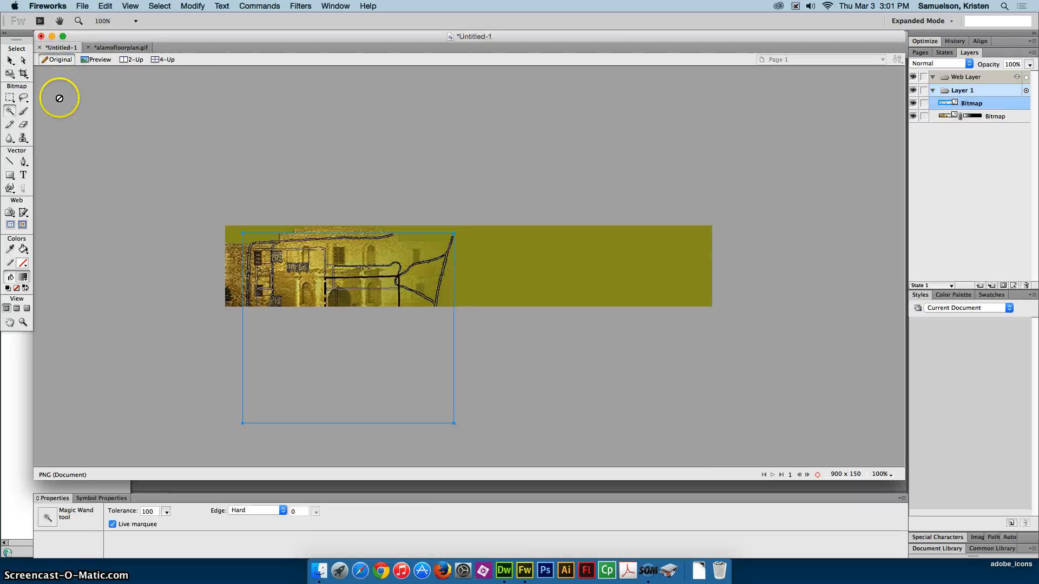
left_click(9, 60)
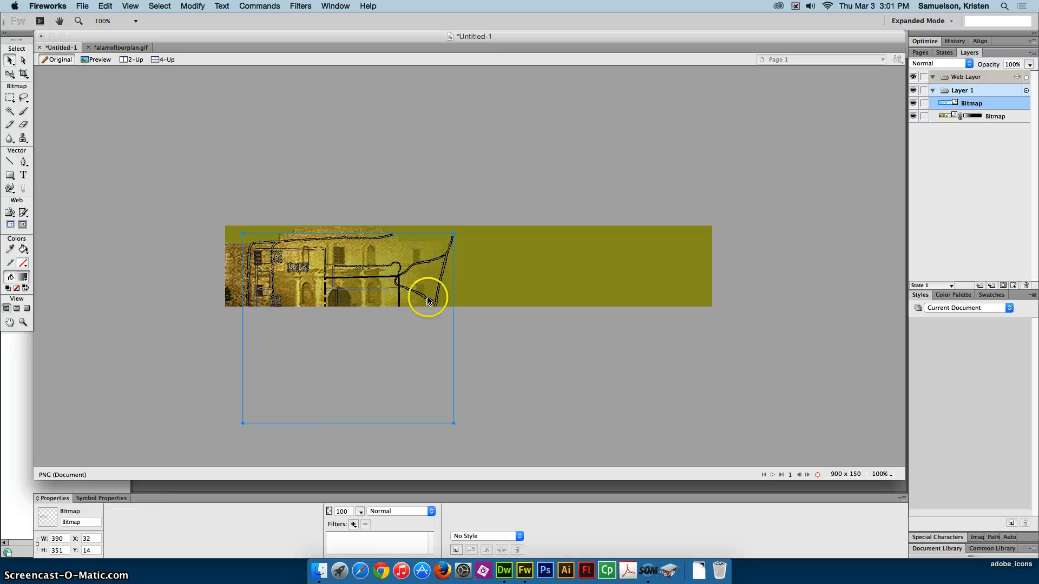
- Move the floor plan lines onto the banner's right half, rotate them clockwise and shift them up over the olive background
left_click_drag(428, 301, 668, 289)
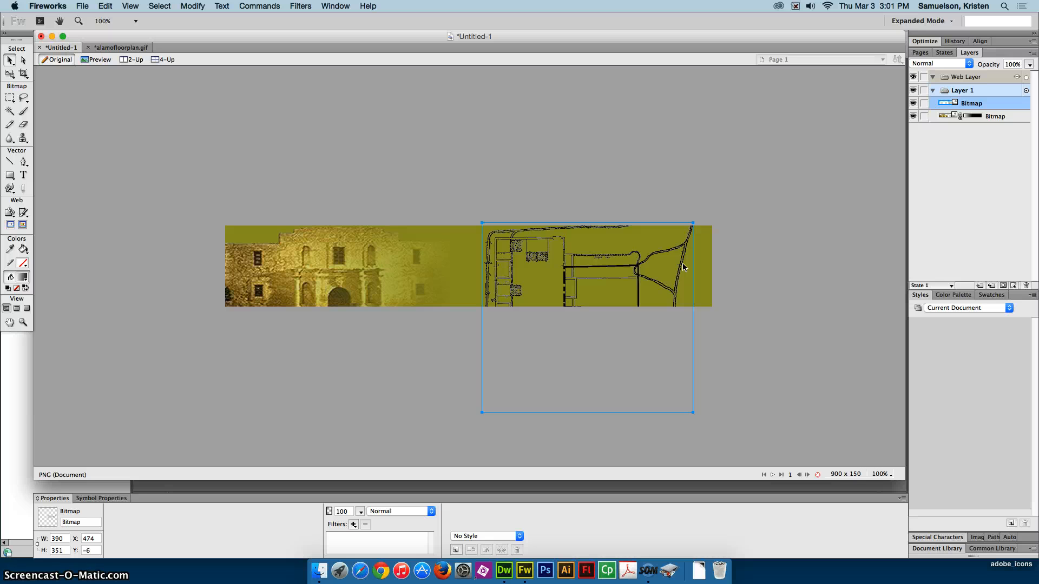
left_click(10, 74)
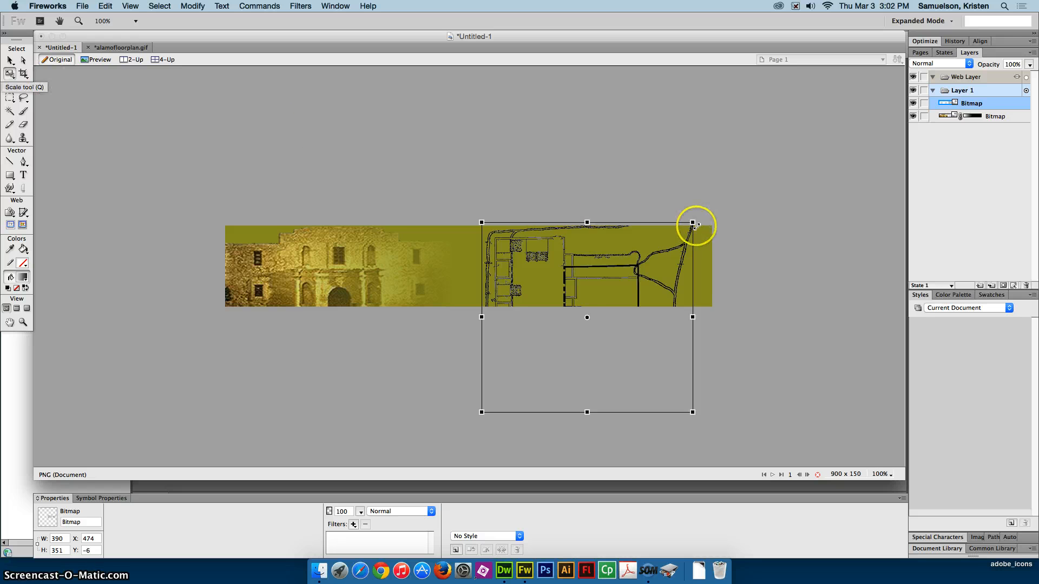
left_click_drag(694, 219, 749, 260)
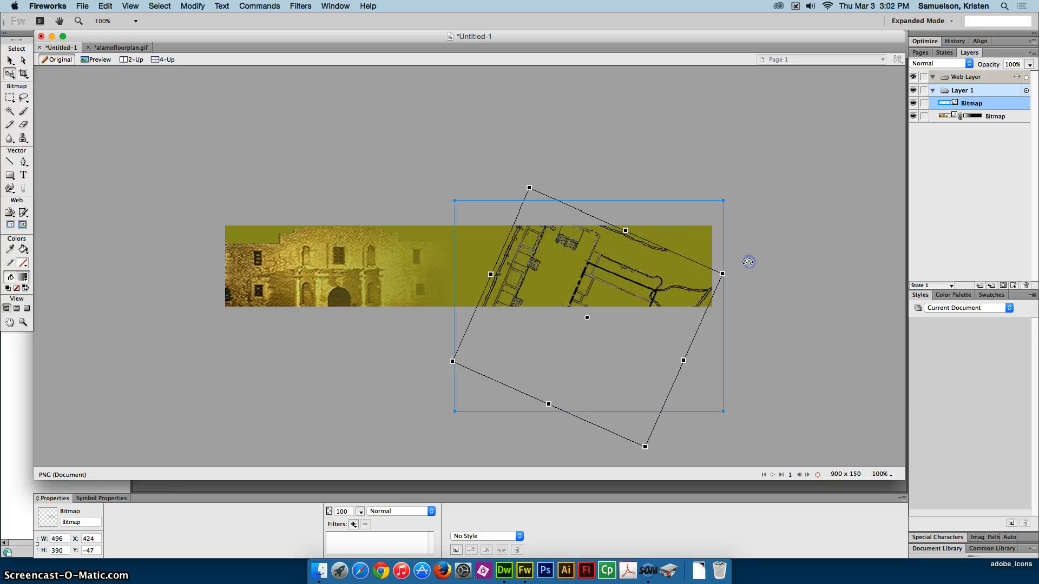
left_click_drag(596, 287, 559, 265)
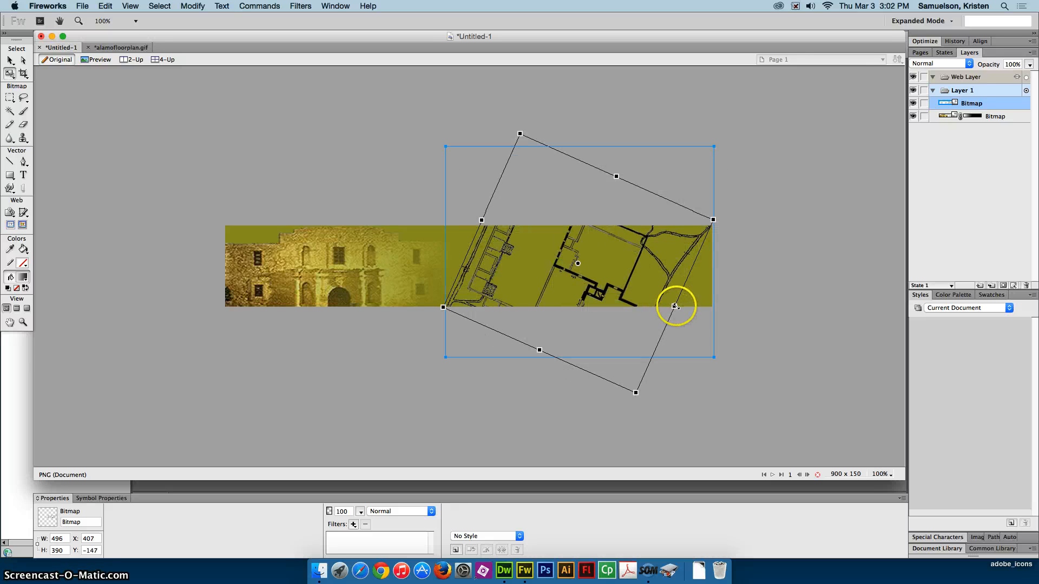
- Stretch the rotated floor plan to about 563 by 423 pixels, nudge it up slightly and deselect it
left_click_drag(680, 305, 696, 315)
left_click_drag(627, 177, 626, 173)
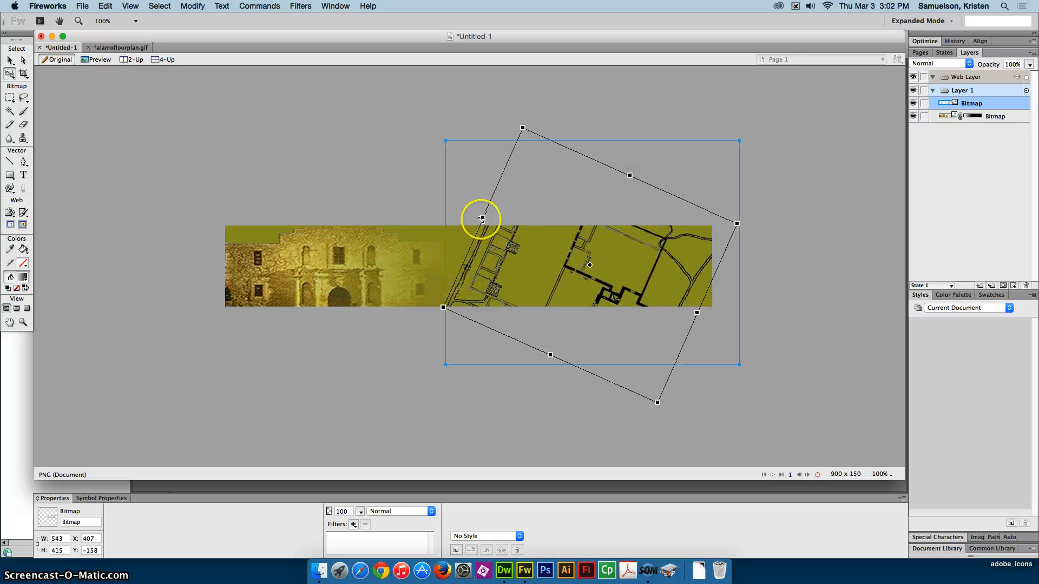
left_click_drag(481, 216, 470, 214)
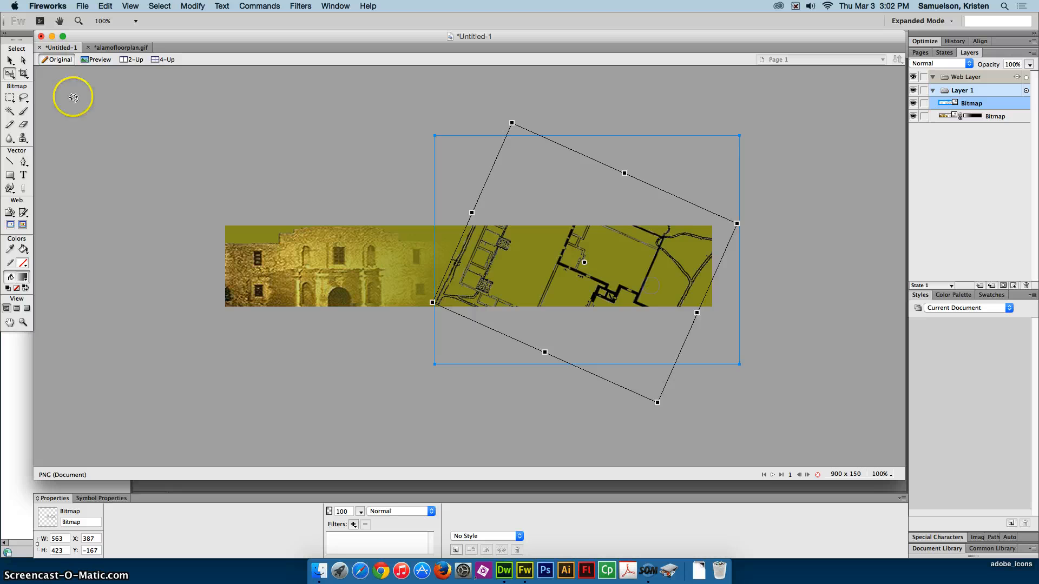
left_click(7, 60)
left_click_drag(591, 278, 592, 269)
left_click(790, 292)
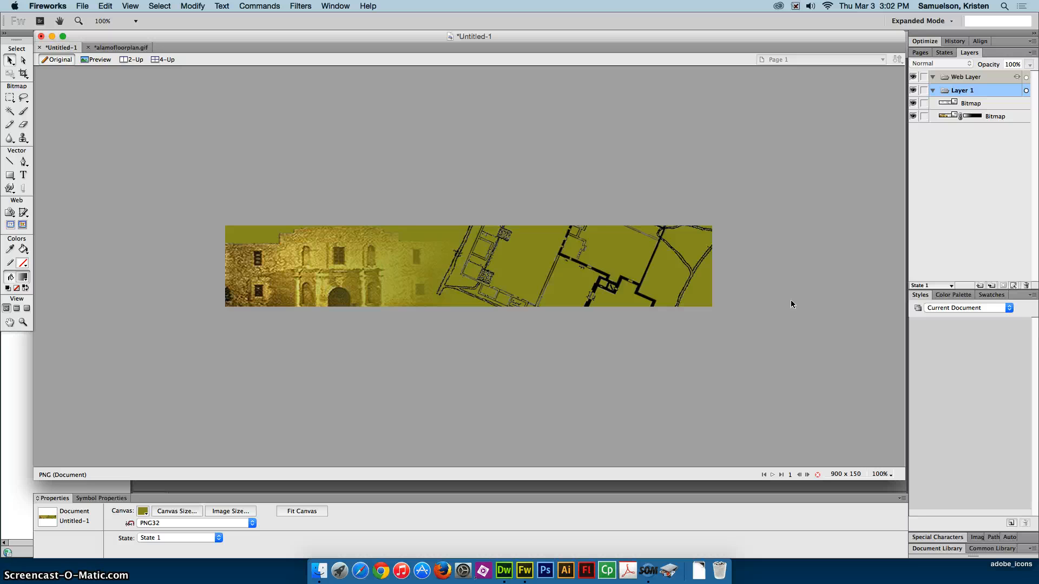
- Set the opacity of the floor plan line art to 35 percent and deselect it
left_click(693, 273)
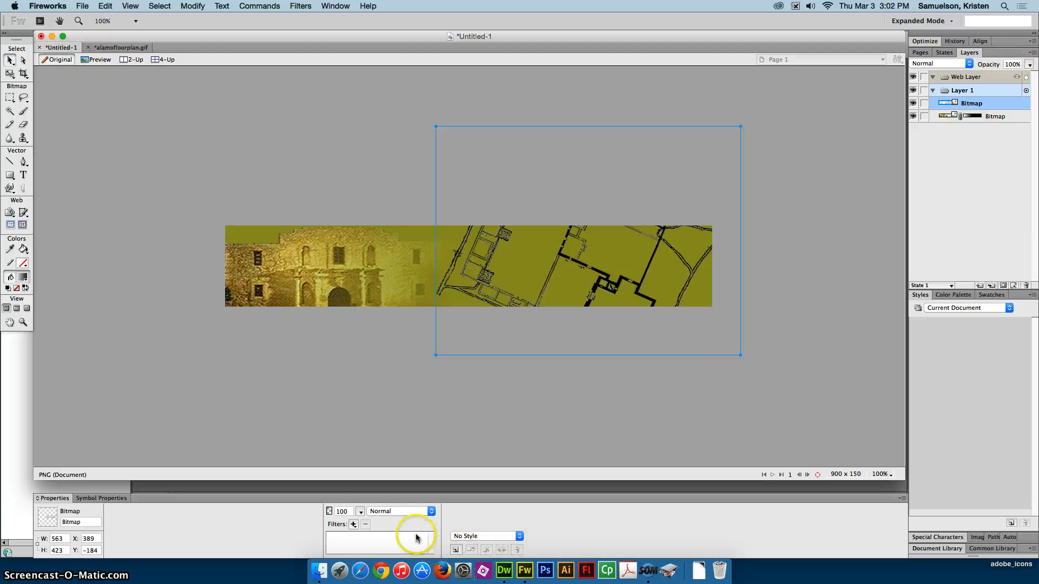
left_click(342, 511)
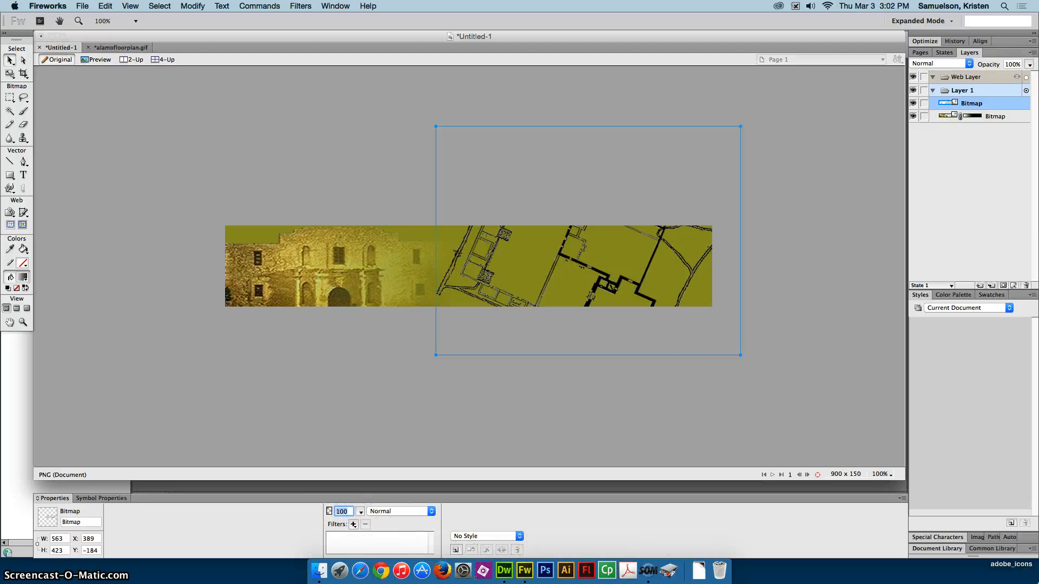
type("35")
key("Return")
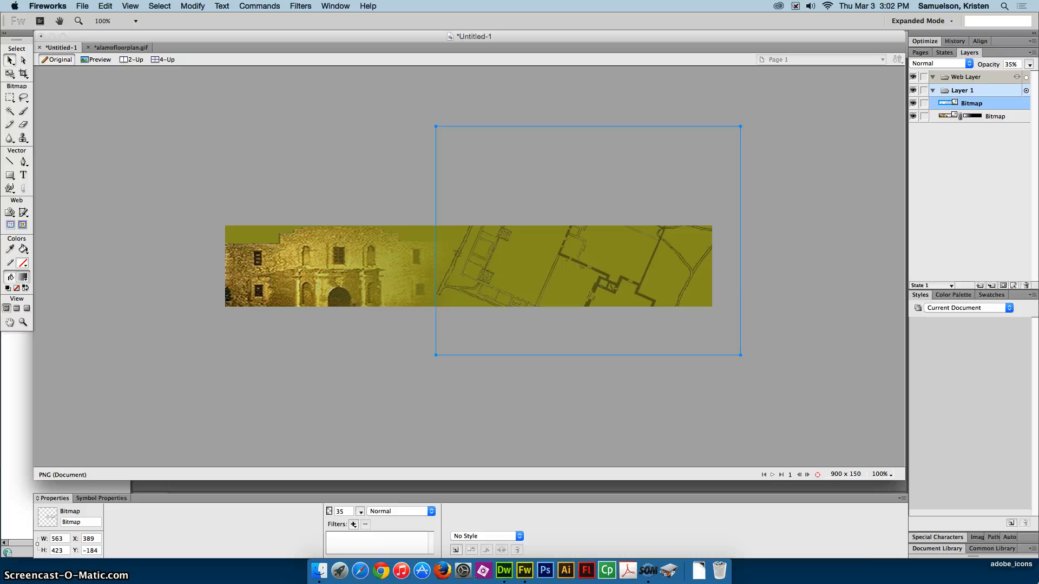
left_click(859, 430)
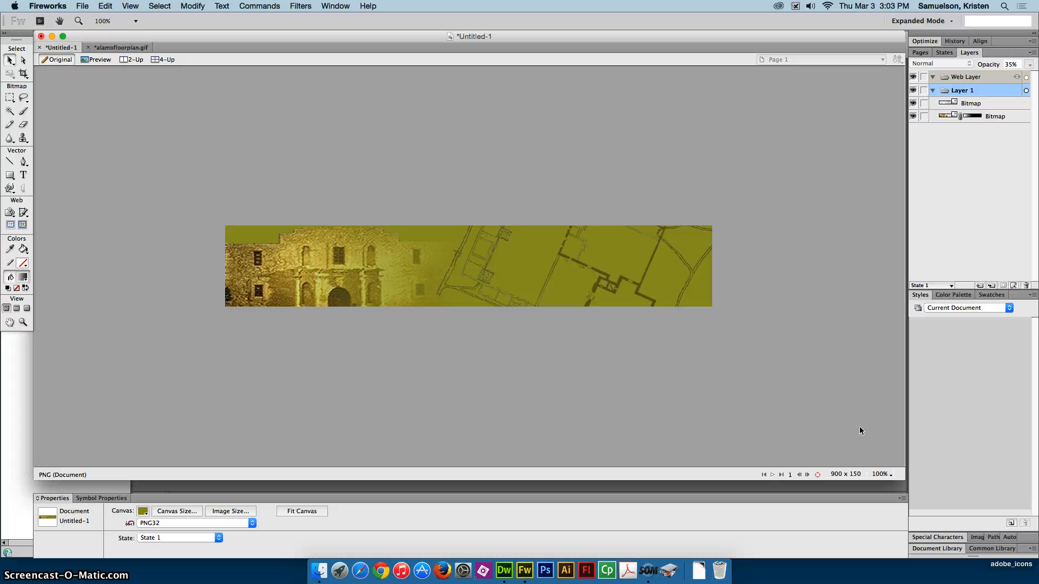
left_click(574, 366)
- Activate the Text tool and set its font to Arial Black in the Regular style
left_click(24, 175)
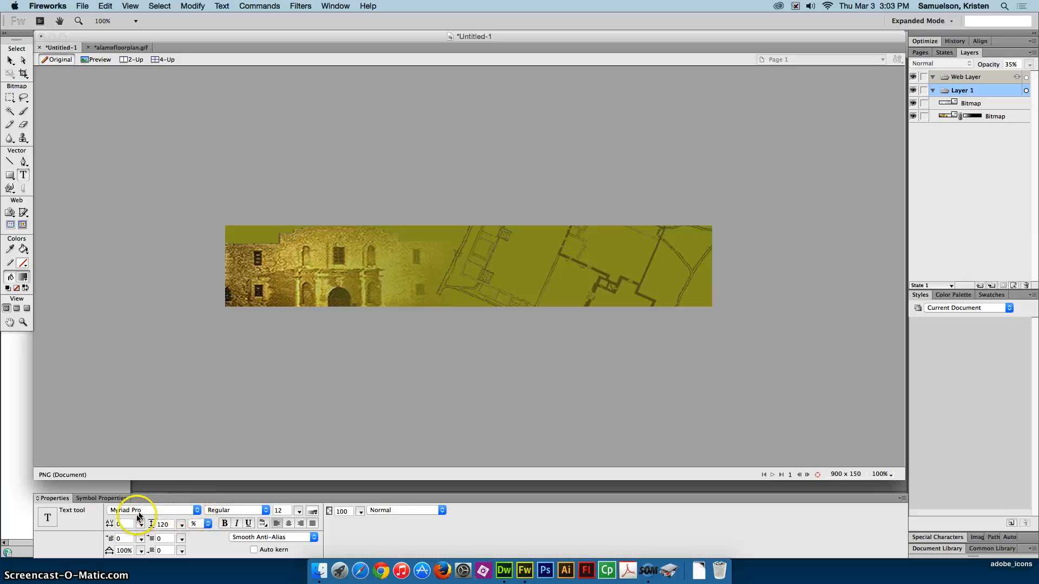
left_click(196, 511)
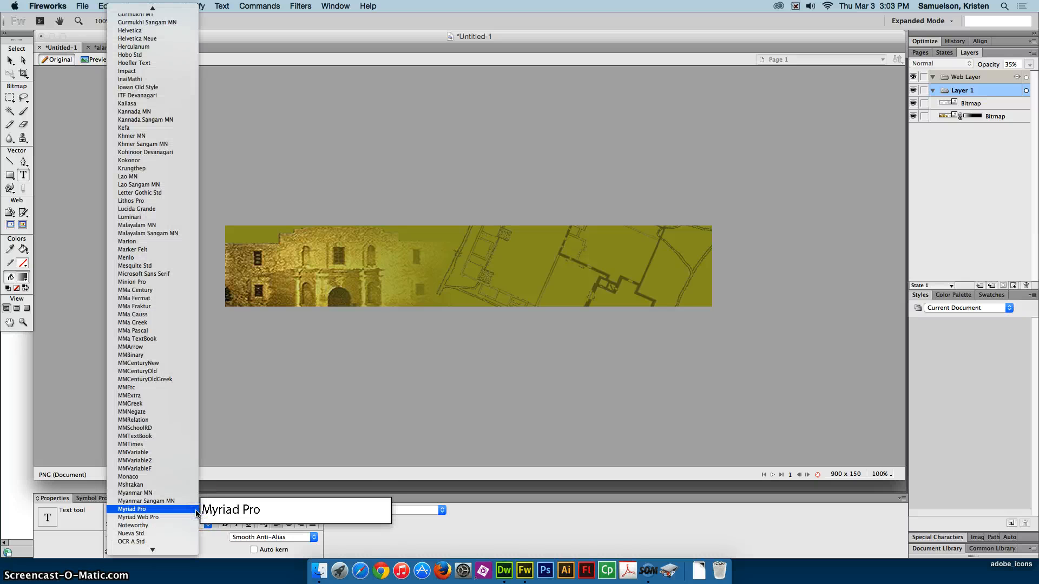
scroll(135, 64, "up", 15)
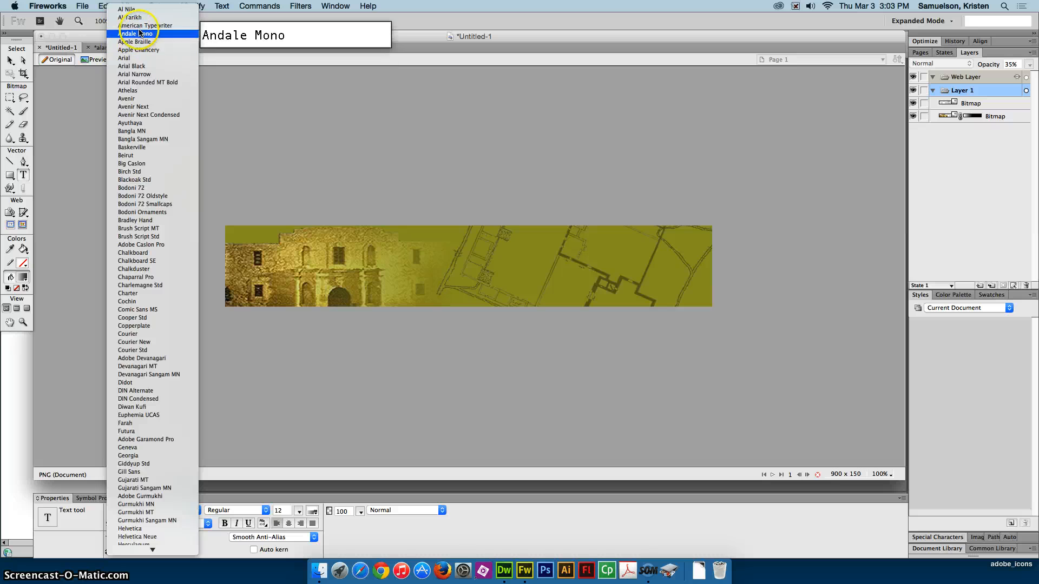
left_click(130, 58)
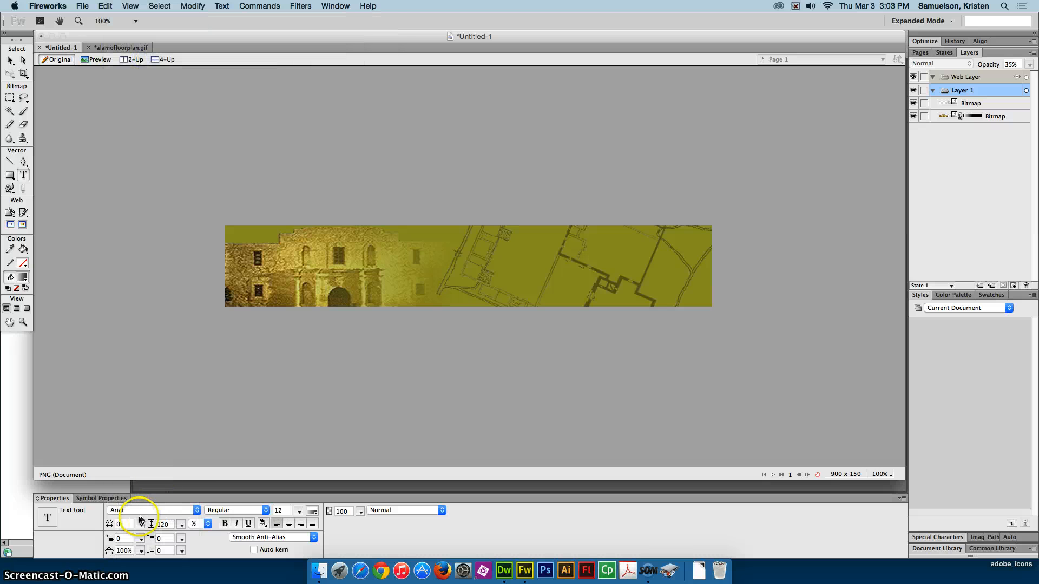
left_click(266, 510)
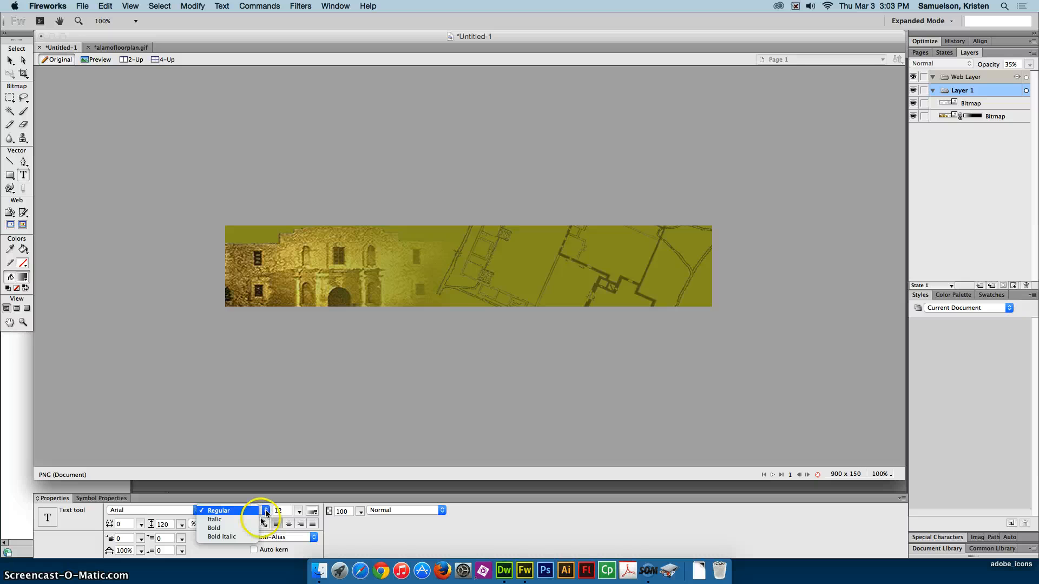
left_click(218, 532)
left_click(196, 510)
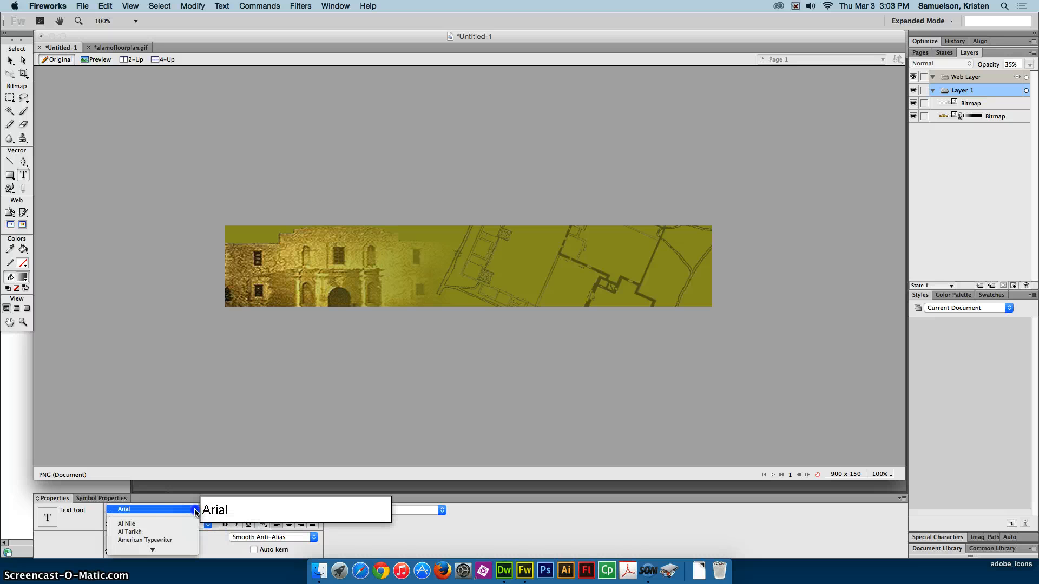
left_click(196, 510)
left_click(195, 510)
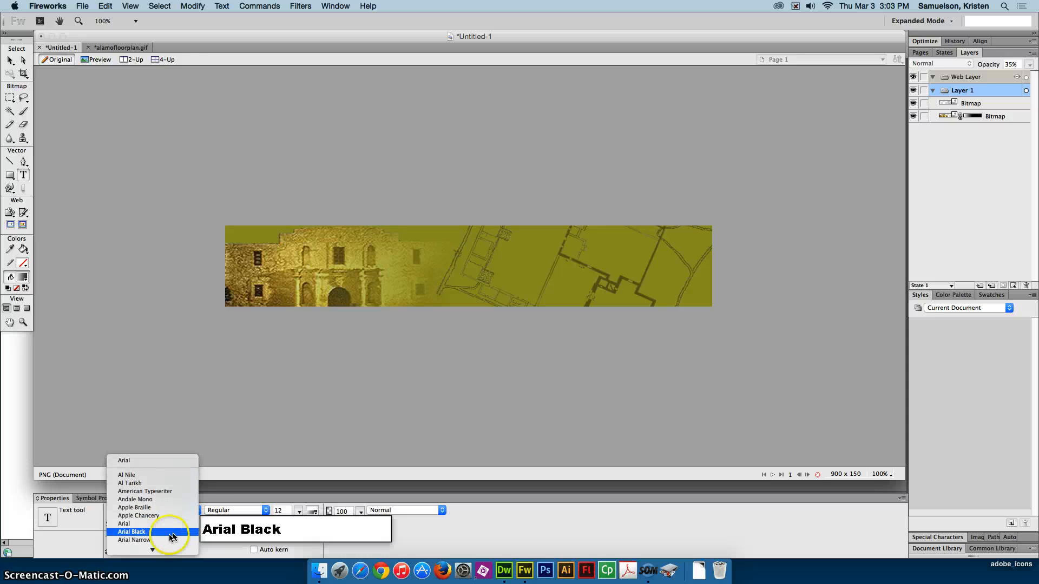
left_click(163, 533)
left_click(241, 510)
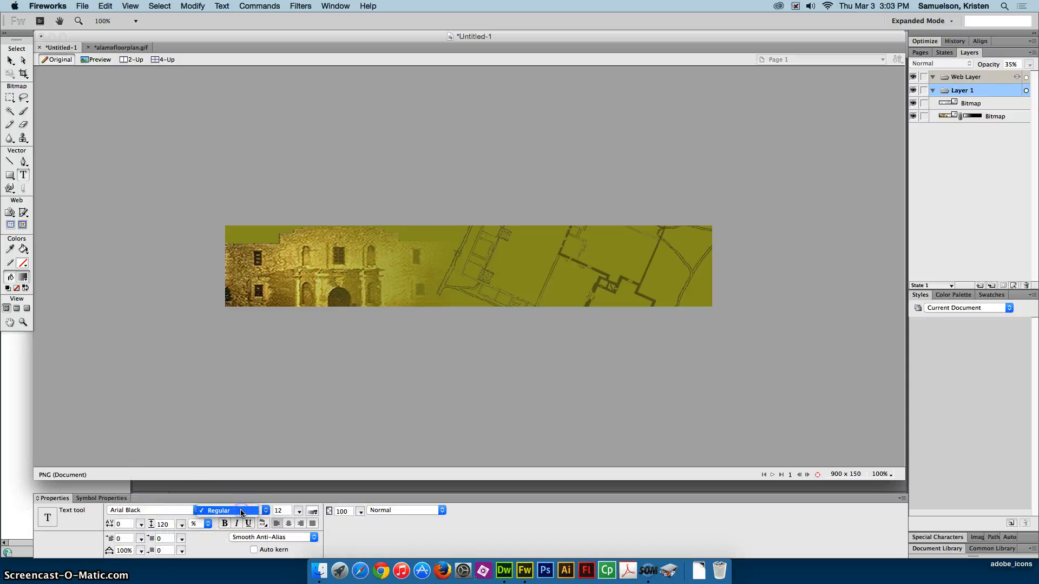
left_click(241, 510)
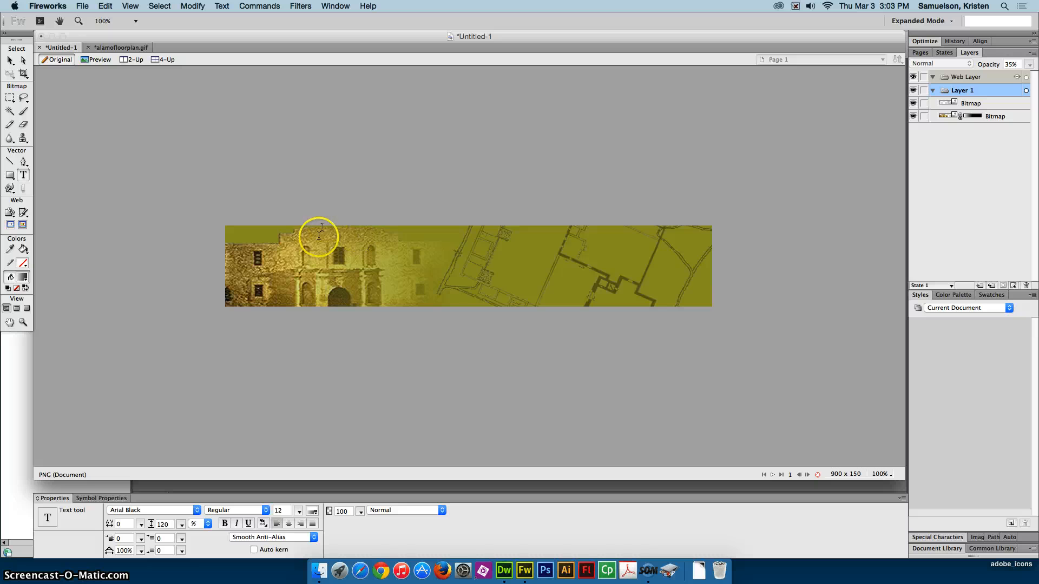
- Set the text fill to solid white, #FFFFFF, in place of the gradient
left_click(312, 511)
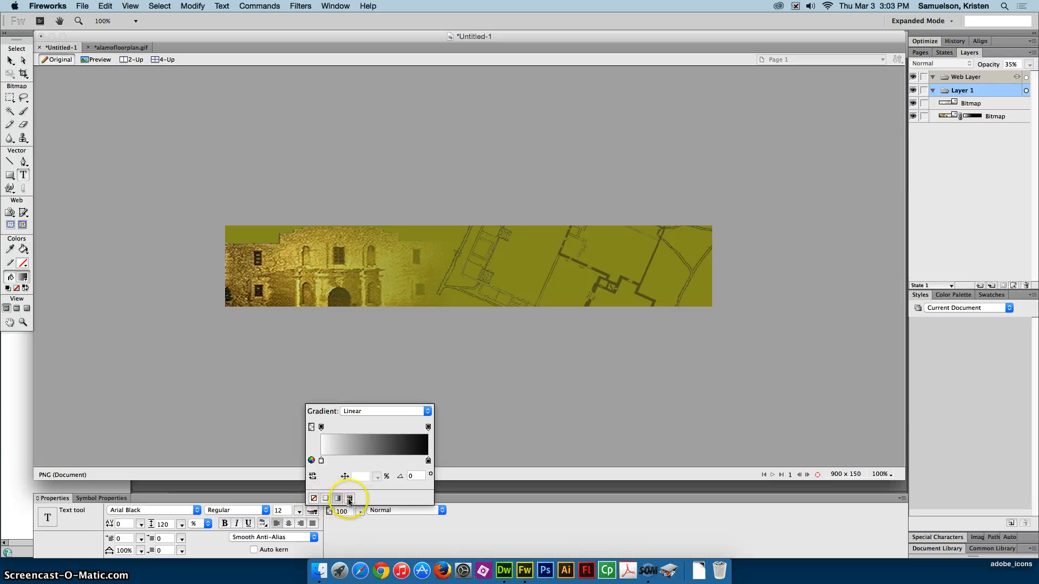
left_click(325, 499)
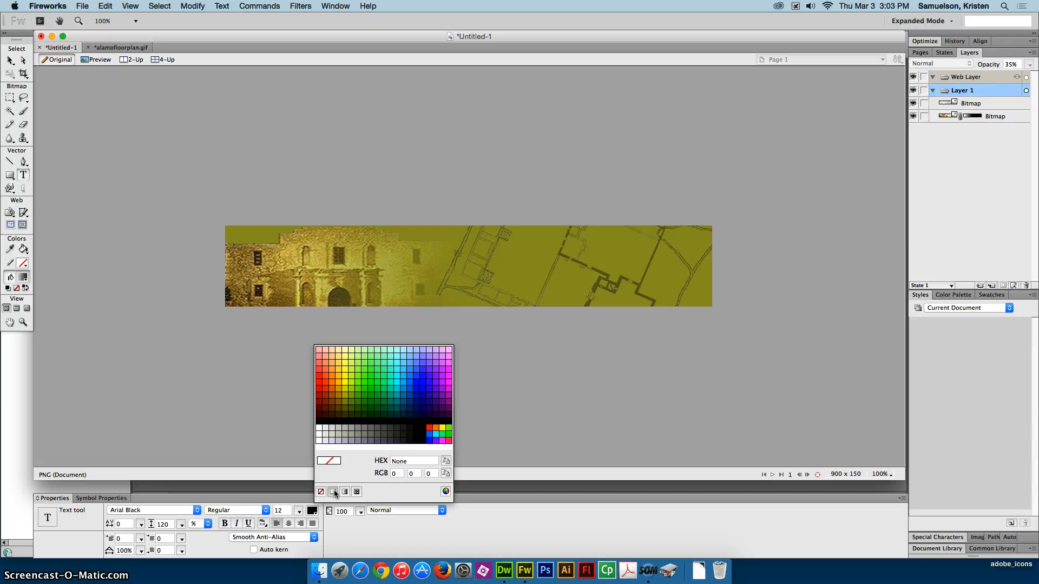
left_click(357, 492)
left_click(357, 492)
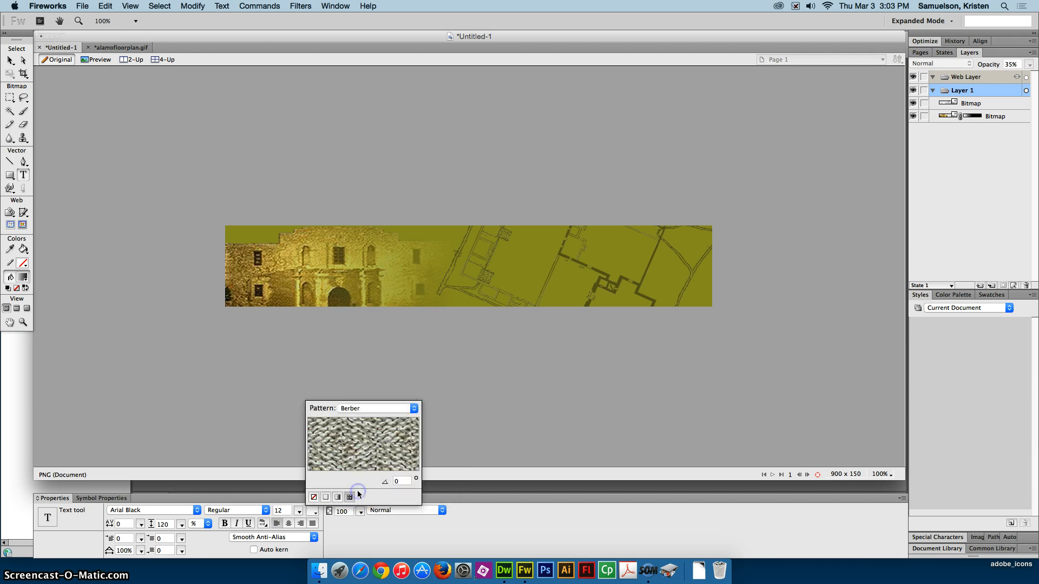
left_click(326, 498)
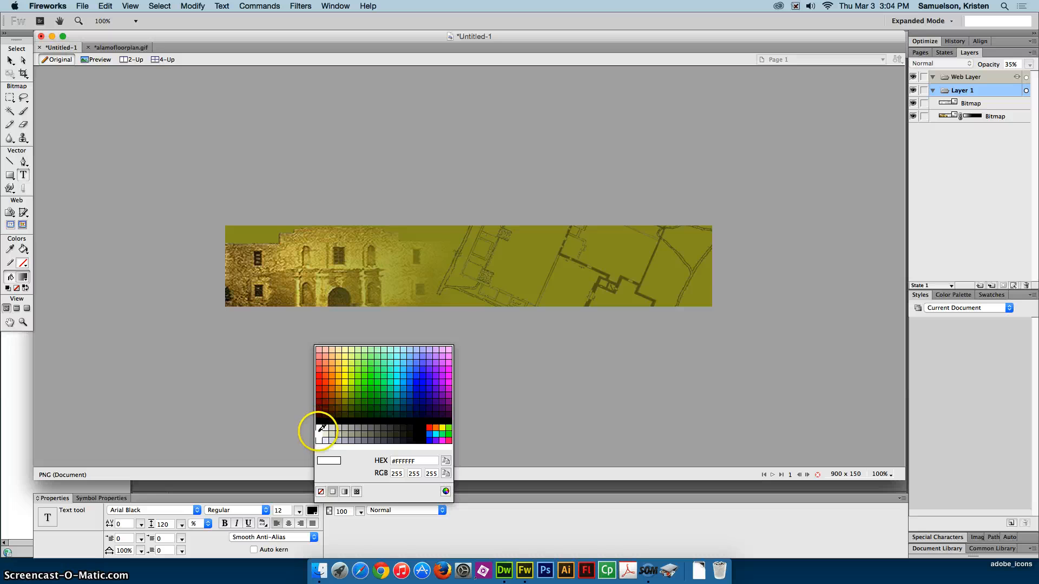
left_click(320, 424)
- Add the text "The Alamo" over the building photo and set its size to 90
left_click(244, 267)
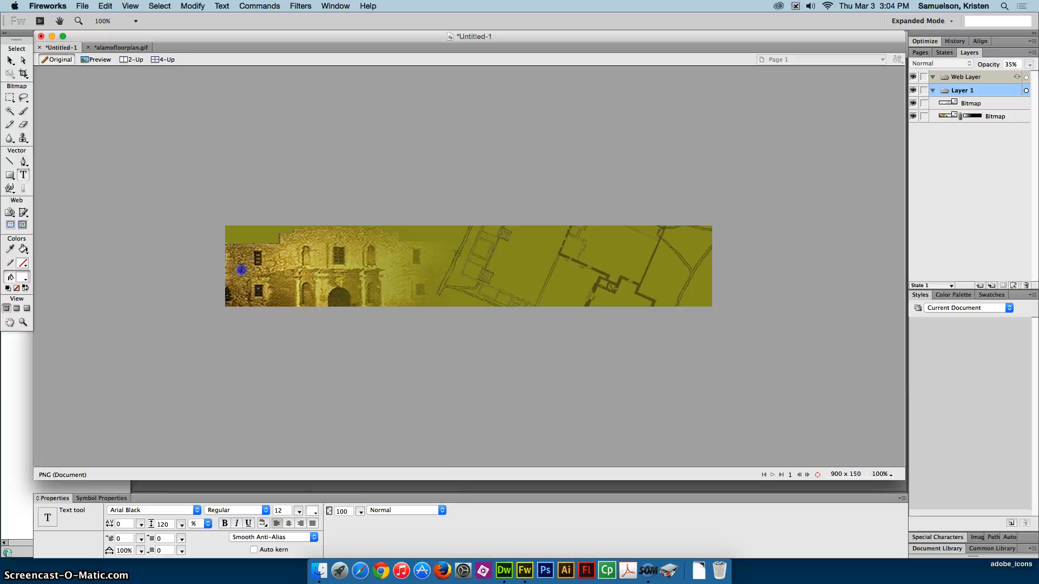
type("The")
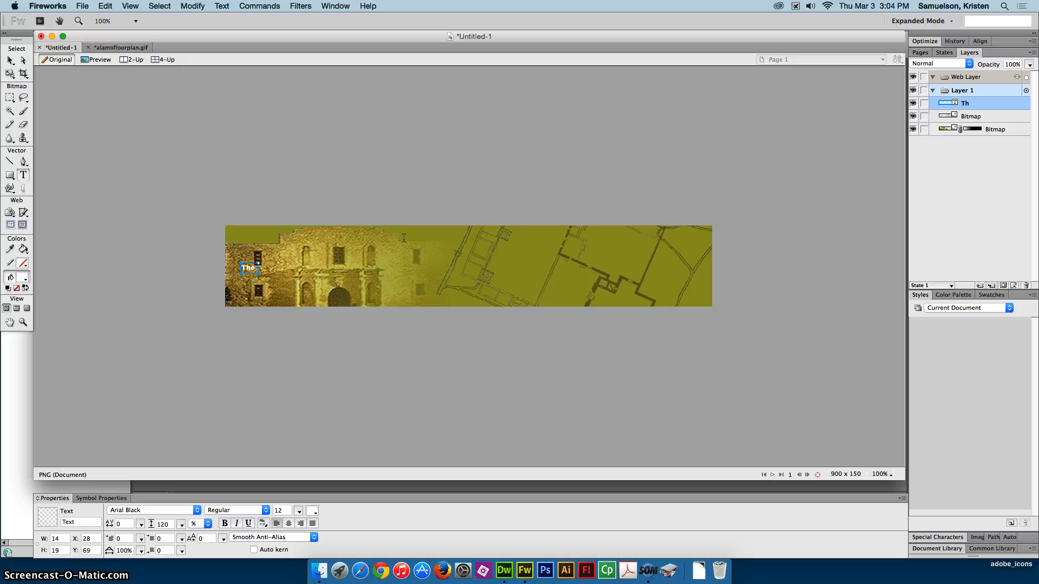
type(" Alamo")
key("super+a")
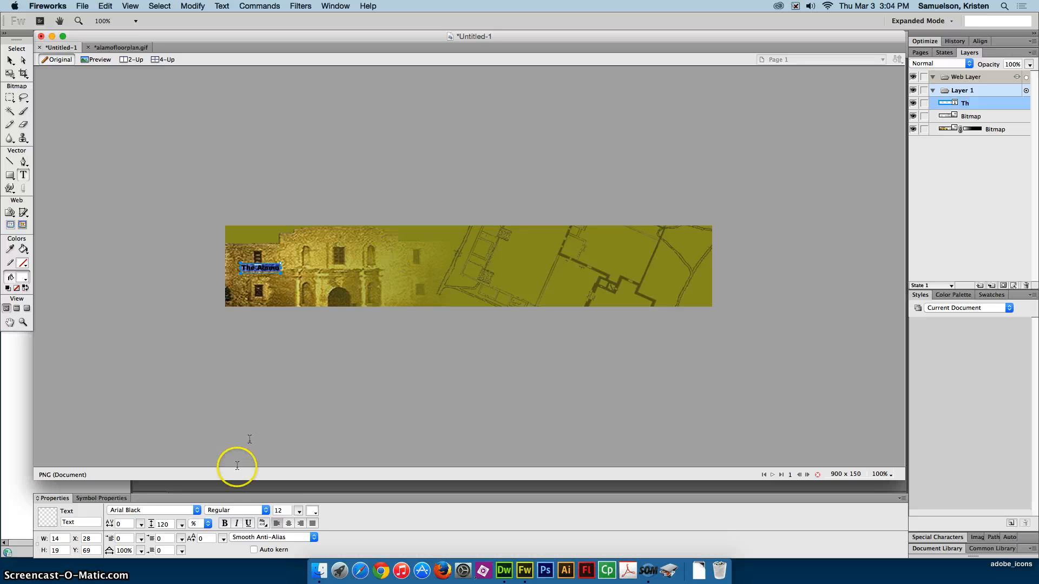
double_click(280, 511)
type("90")
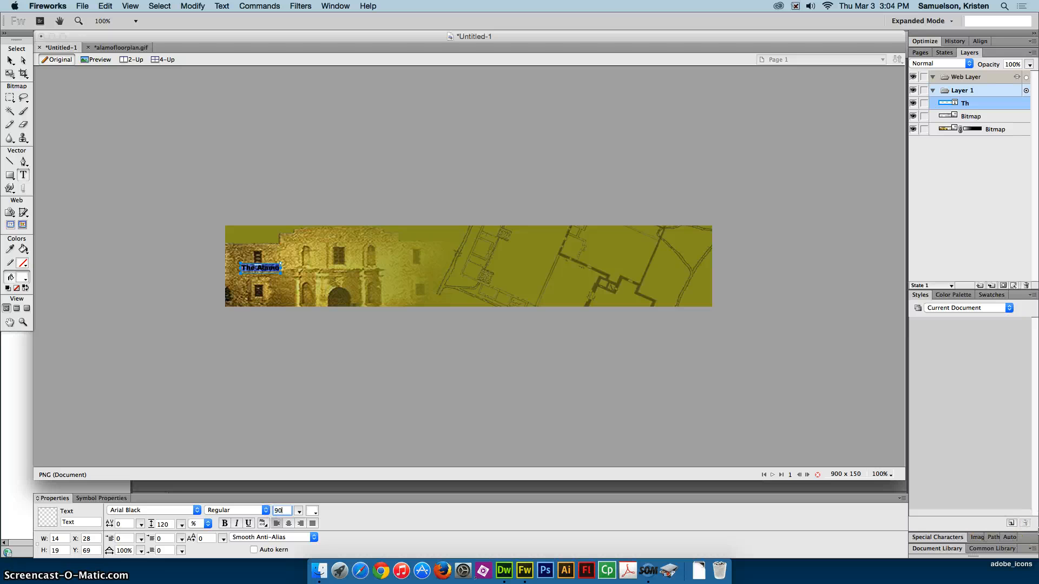
key("Return")
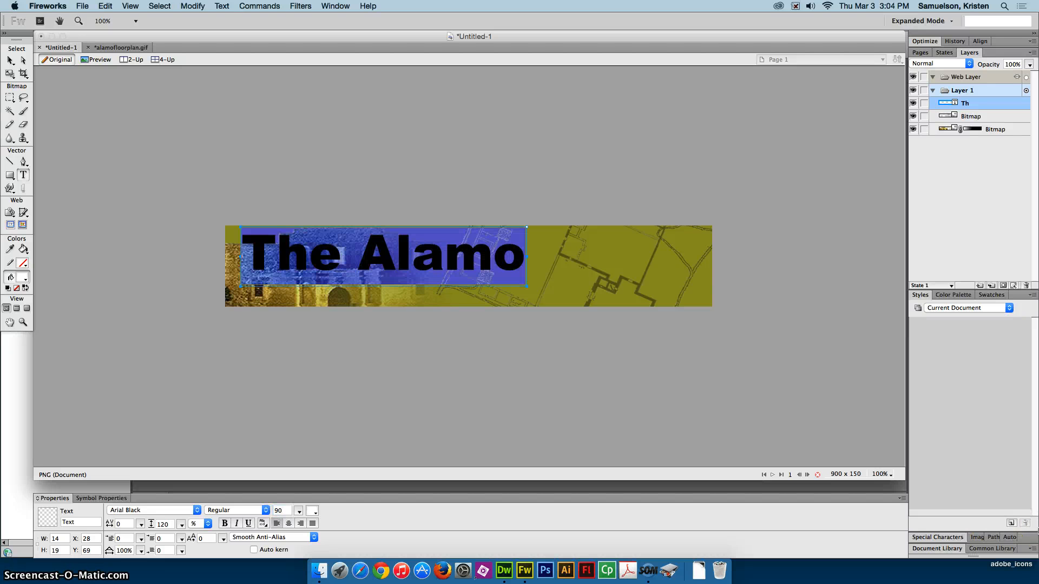
- Reduce the "The Alamo" title to size 75 and move it near the banner's left edge, at about X 9, Y 29
left_click(10, 60)
left_click_drag(401, 257, 401, 265)
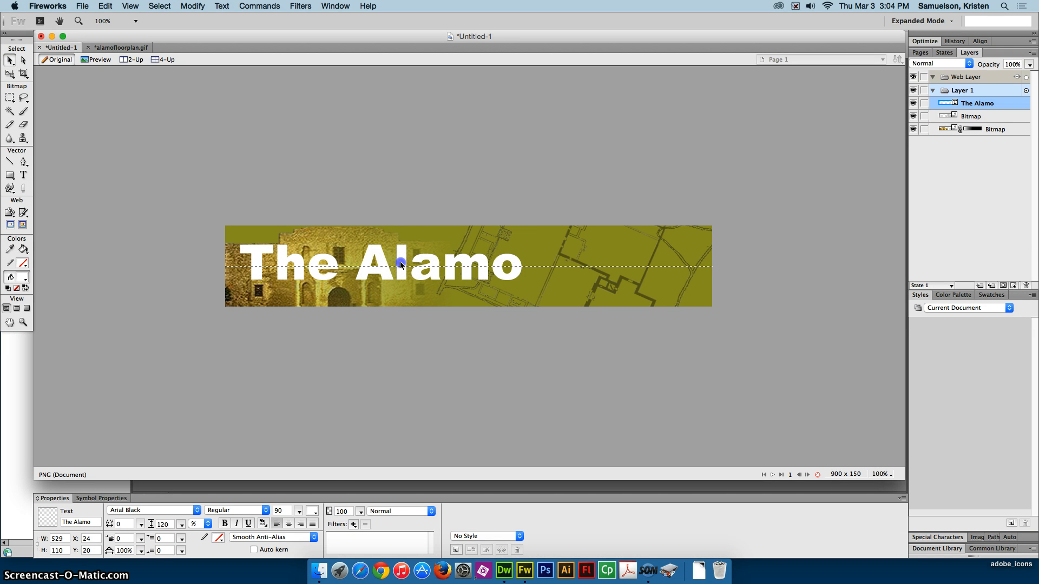
double_click(278, 511)
type("75")
key("Return")
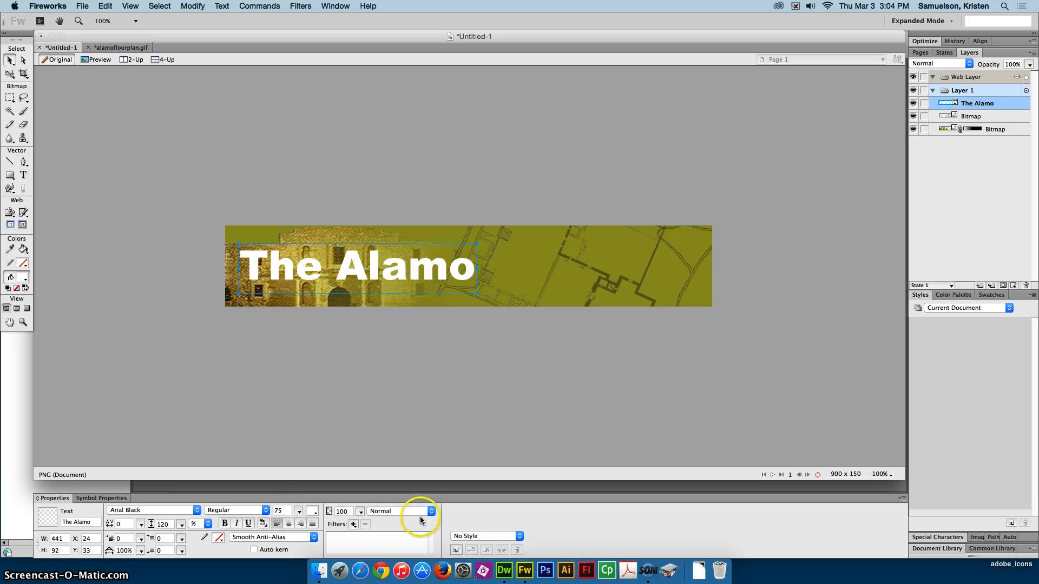
left_click_drag(418, 267, 412, 268)
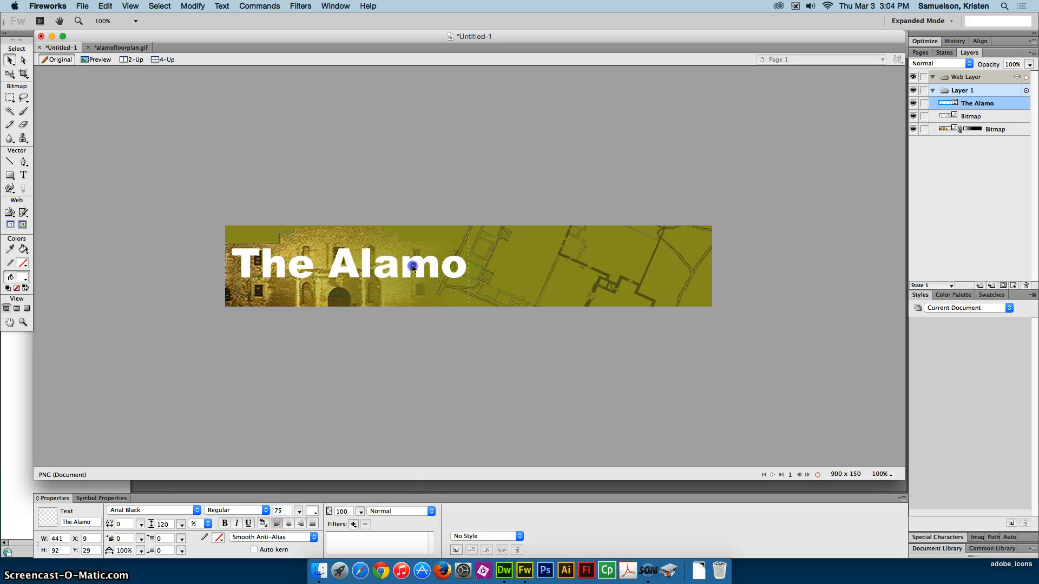
- Duplicate the "The Alamo" title, move the copy slightly below the original and set the copy's size to 90
left_click(394, 265)
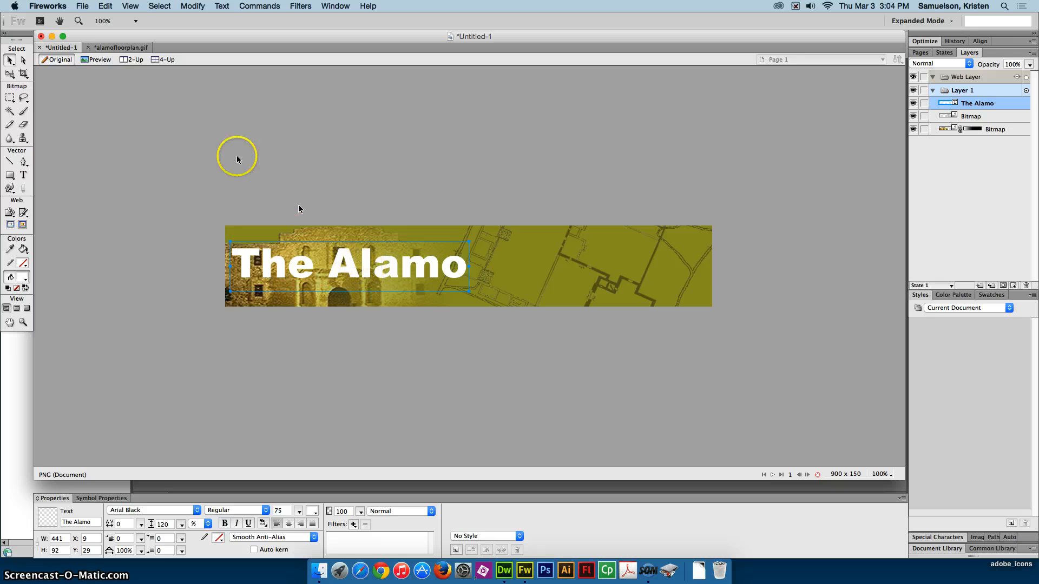
left_click_drag(367, 261, 375, 279)
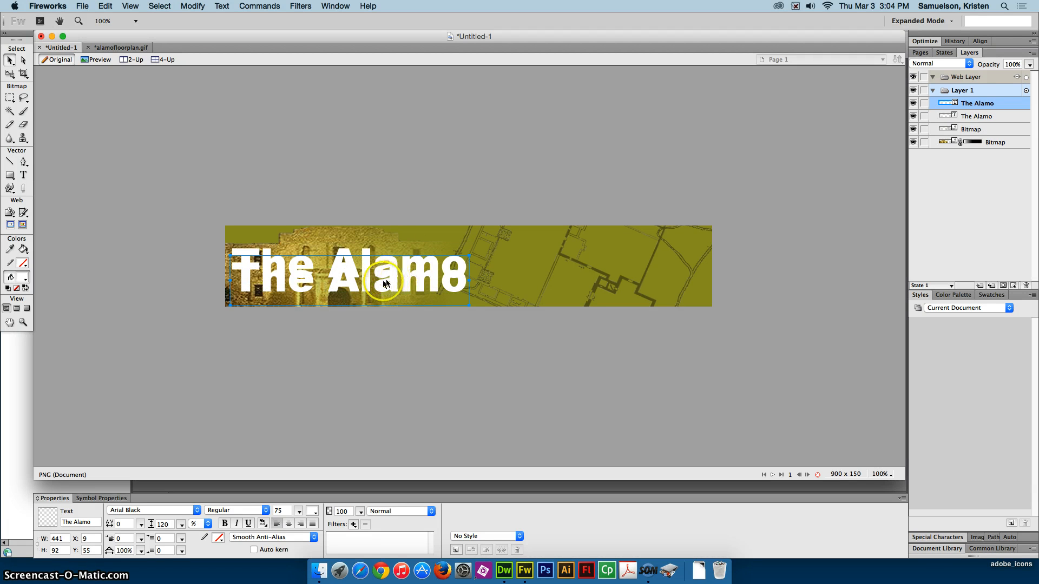
left_click(283, 511)
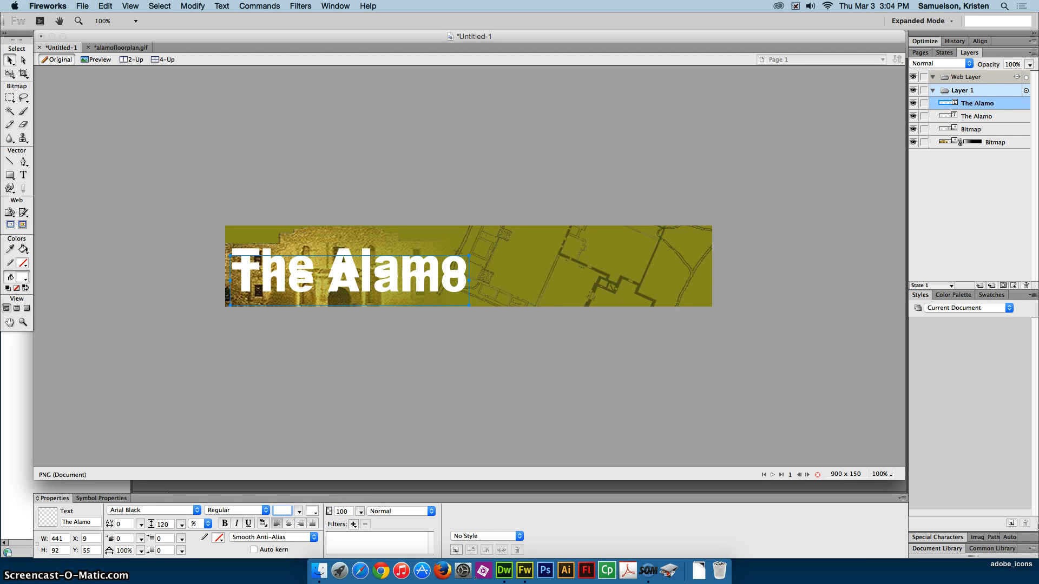
type("90")
key("Return")
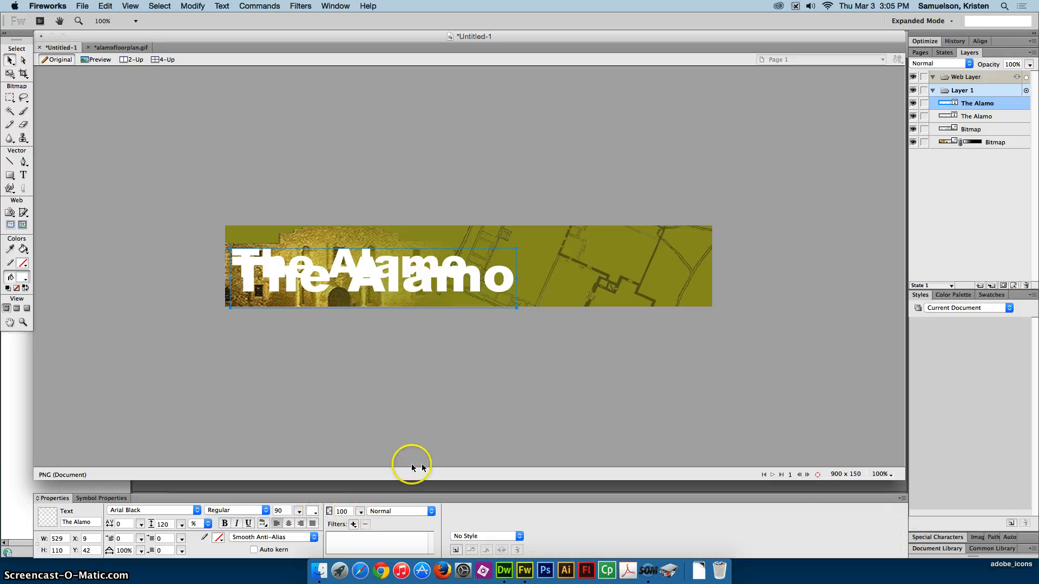
- Set the larger "The Alamo" copy's opacity to 25 and move it up over the smaller title, to about X 9, Y 20
left_click(342, 511)
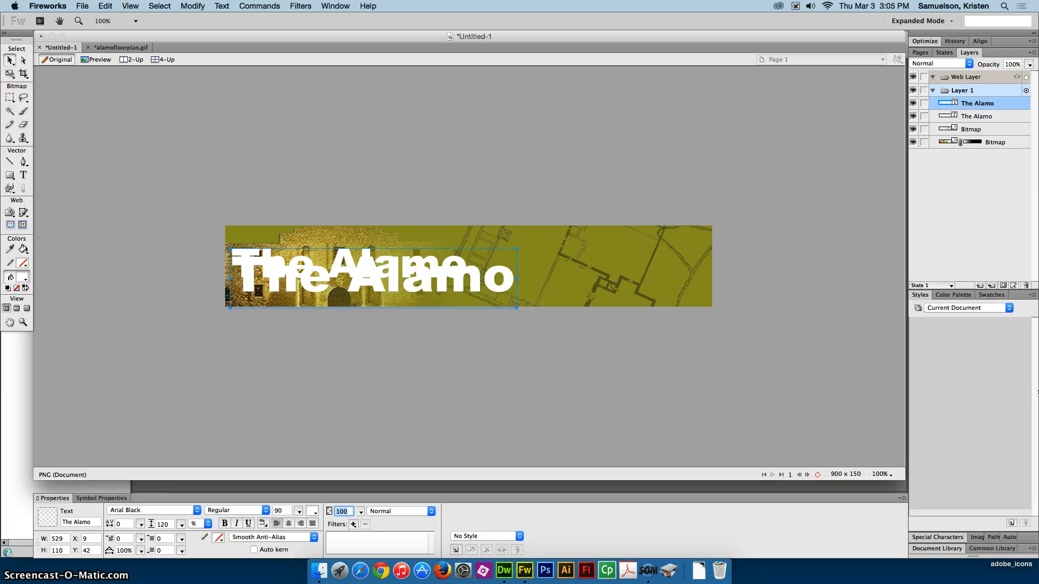
key("Return")
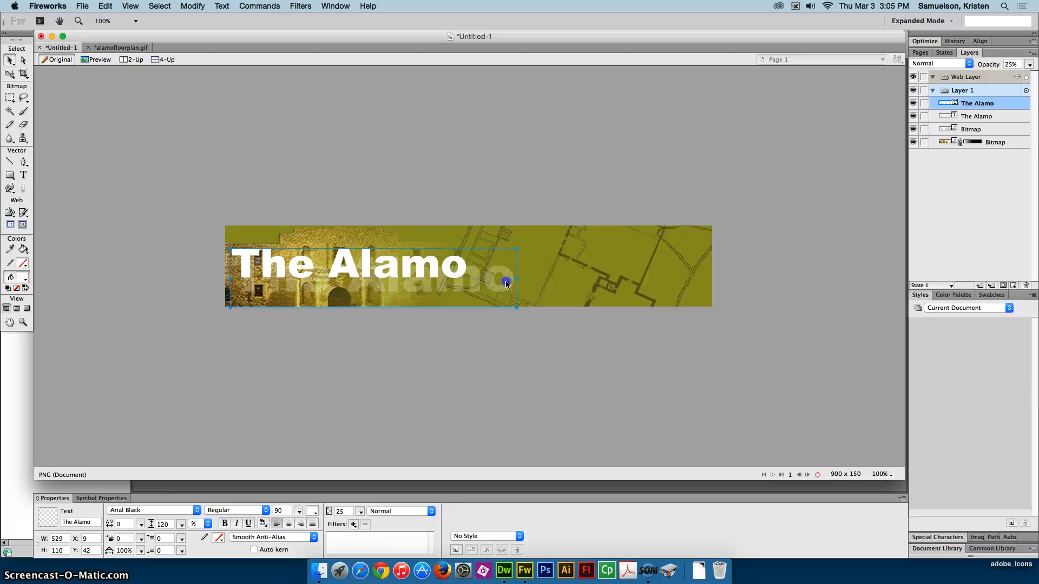
left_click_drag(506, 284, 503, 270)
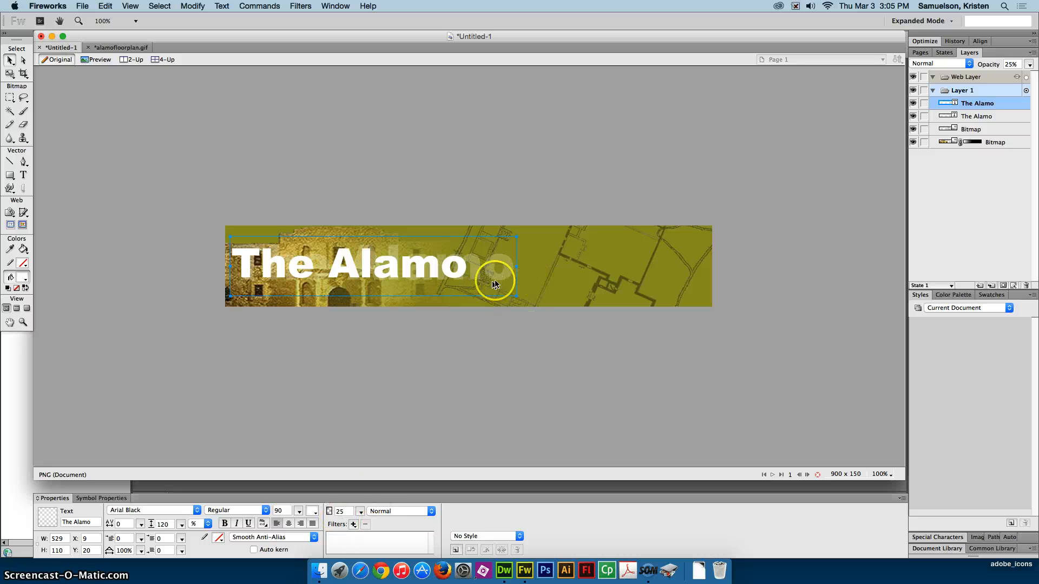
- Set the faded "The Alamo" copy's text size to 100 and deselect it
left_click(282, 511)
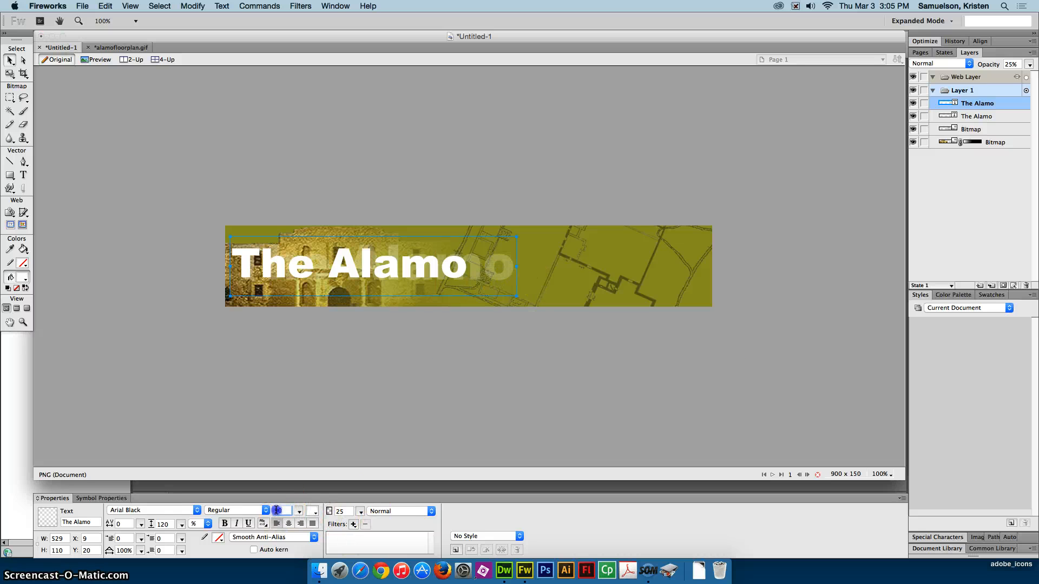
type("100")
key("Return")
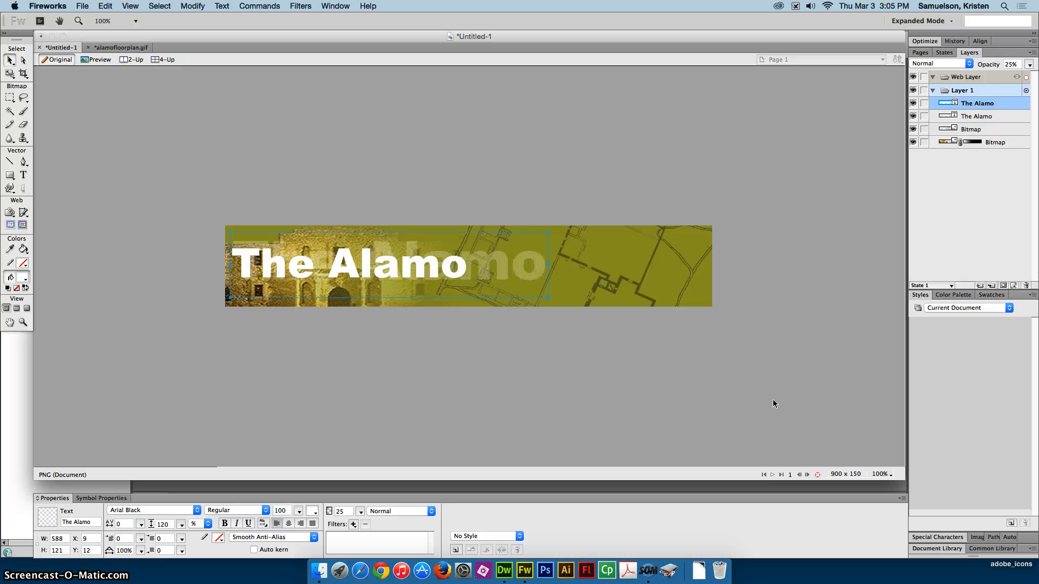
left_click(752, 362)
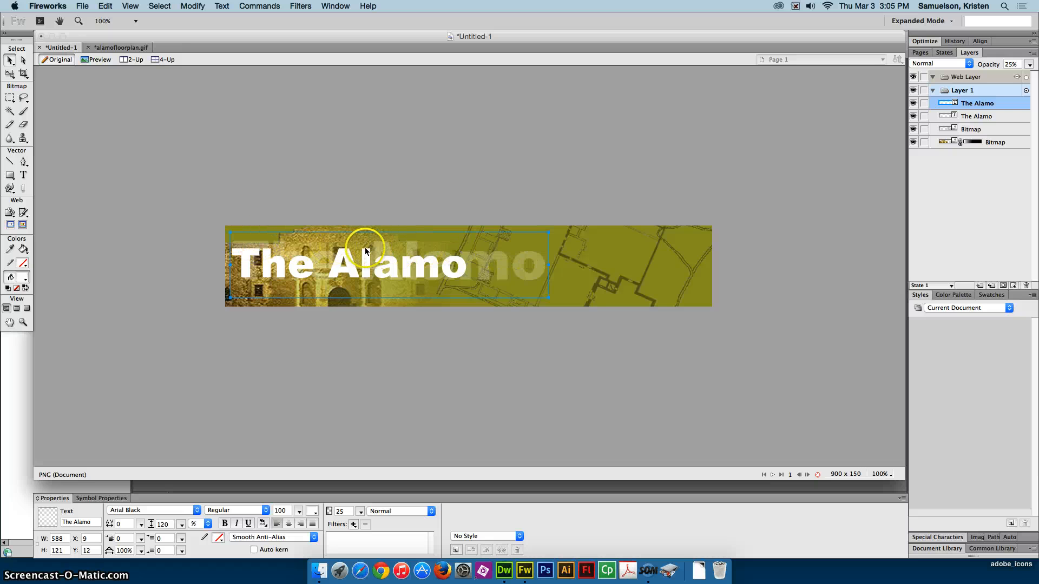
left_click(524, 211)
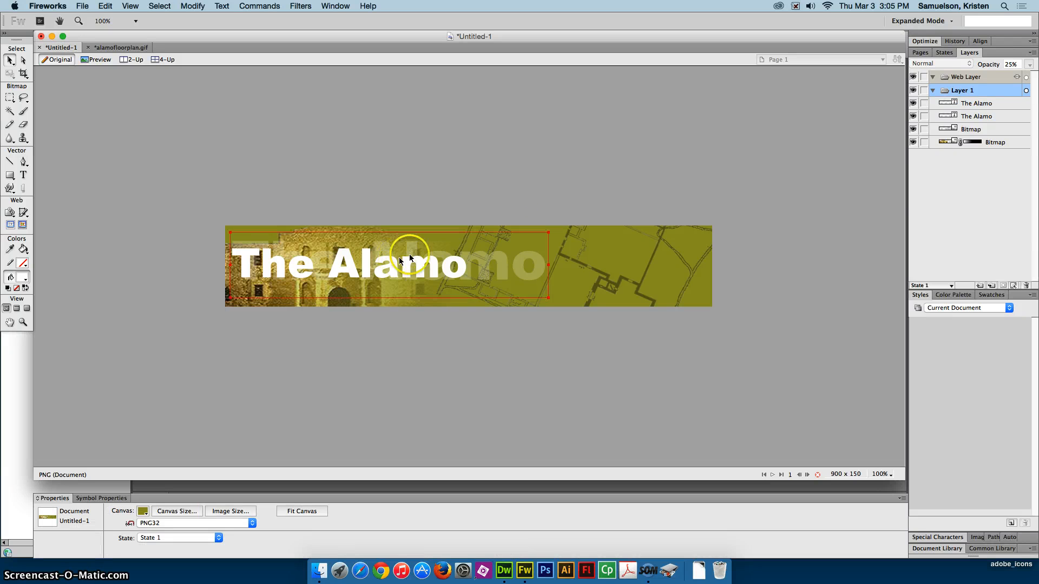
- Shift the faded "The Alamo" copy to about X -2 at the banner's left edge and nudge it up three pixels
left_click_drag(477, 254, 476, 258)
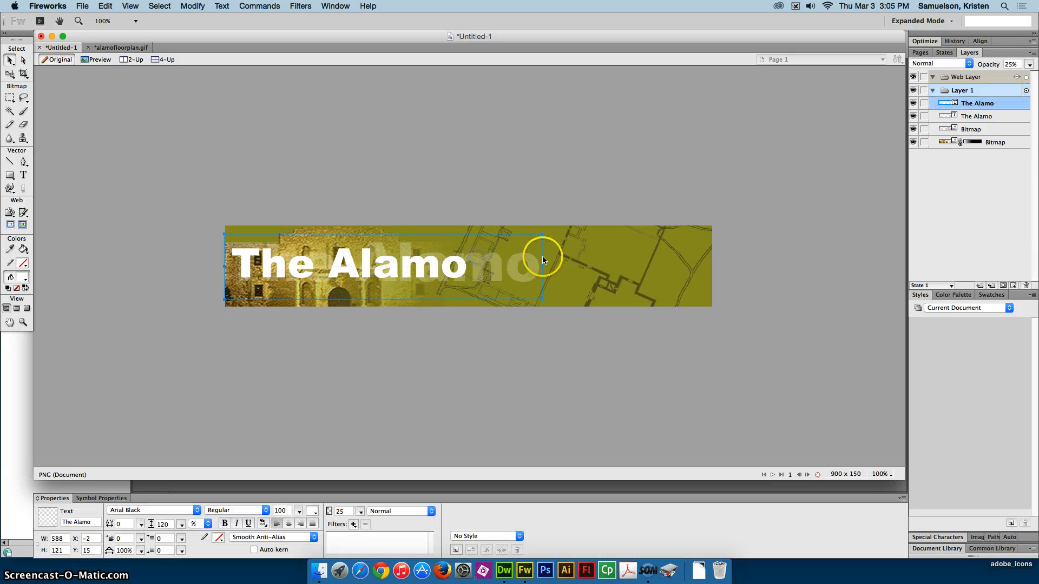
left_click(408, 195)
left_click(492, 266)
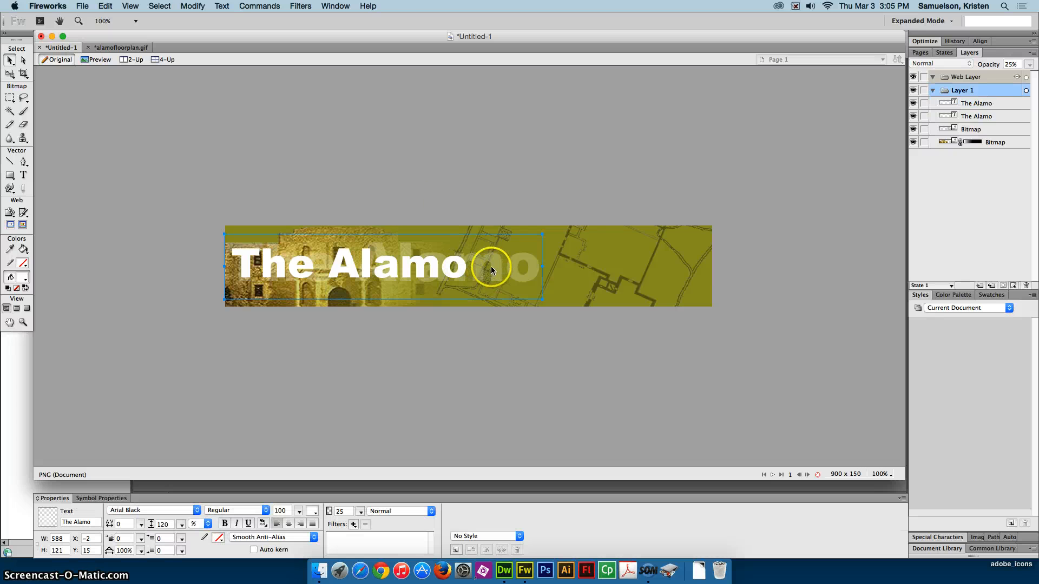
key("Up")
key("Up")
key("Up")
key("Up")
left_click(431, 201)
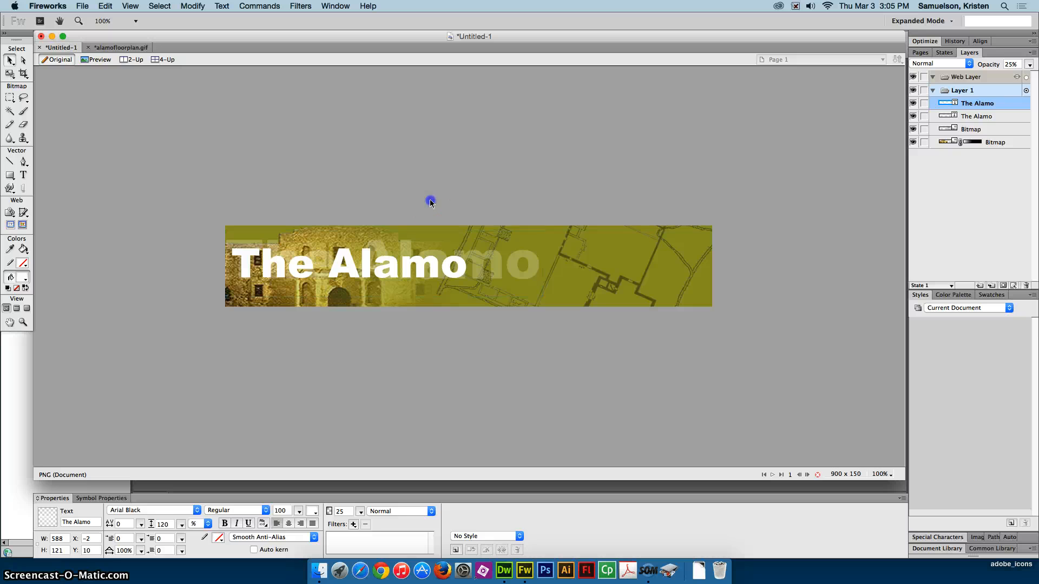
- Add the text "an online tour" below the "The Alamo" title and set its size to 30
left_click(23, 175)
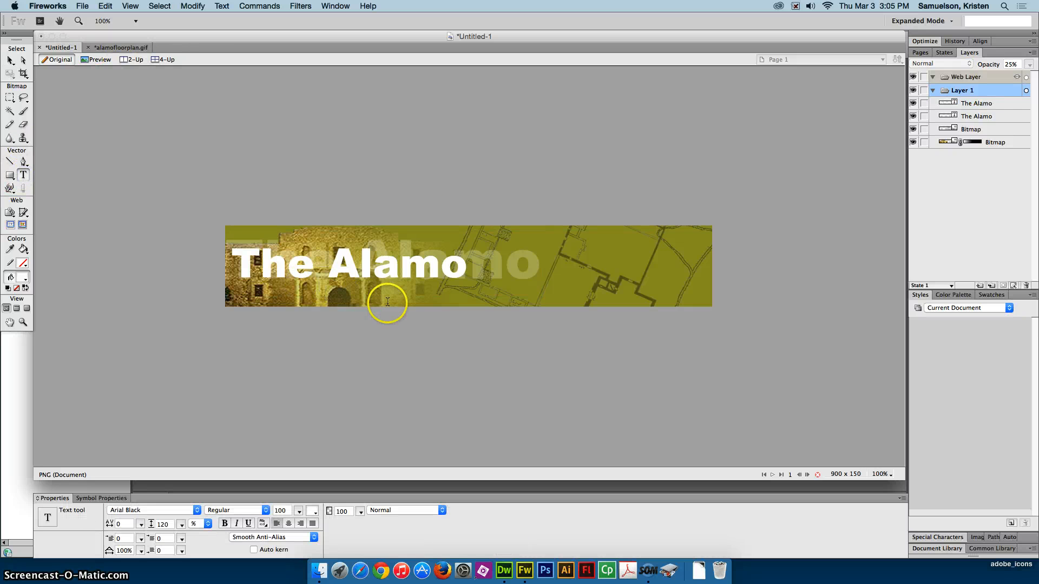
left_click(359, 295)
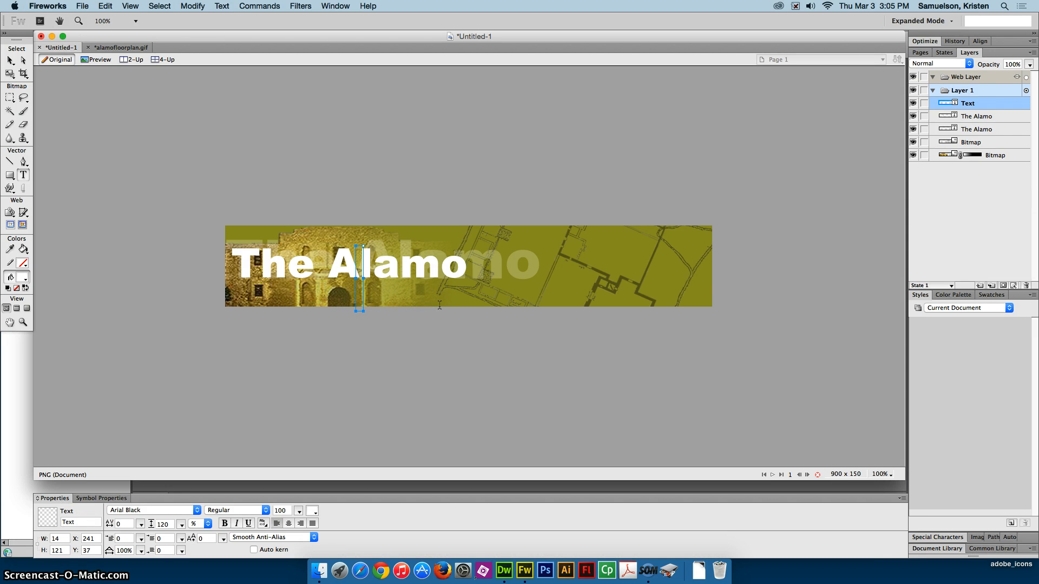
type("an online tou")
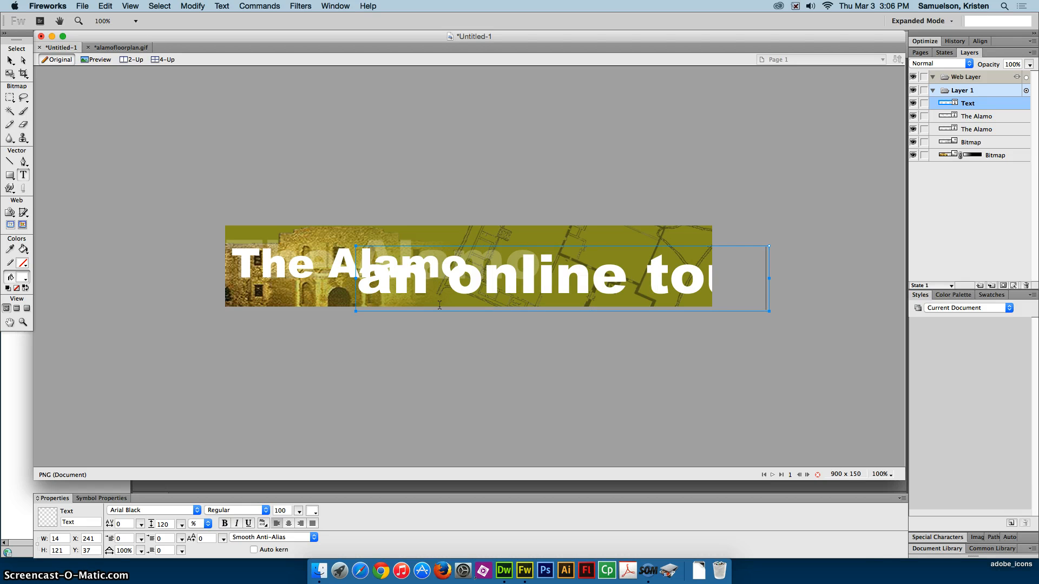
key("super+a")
double_click(279, 511)
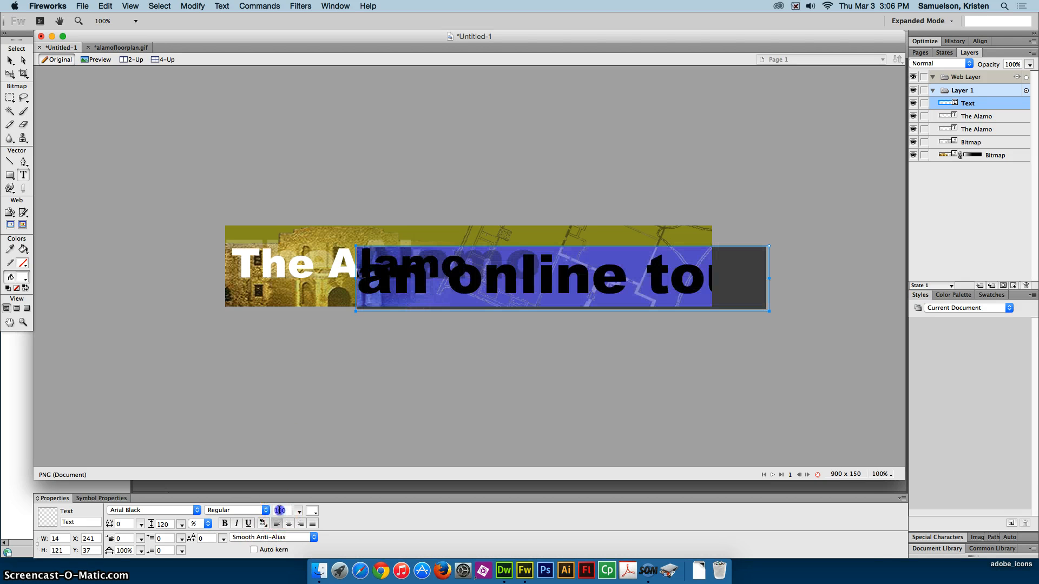
type("30")
key("Return")
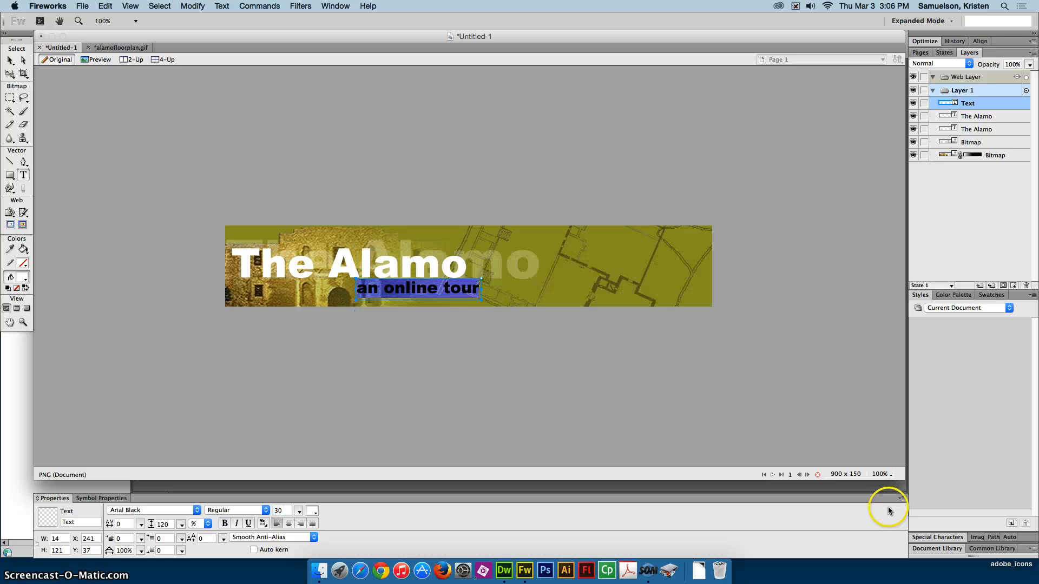
- Move the "an online tour" subtitle close beneath the word "Alamo", at about X 212, Y 92, and deselect it
left_click(10, 57)
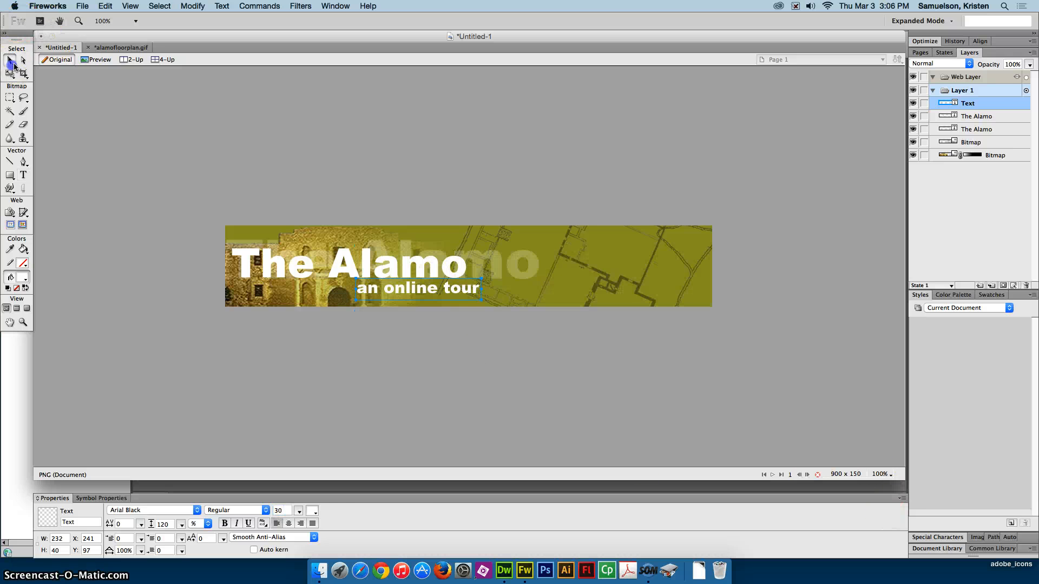
left_click(435, 295)
left_click_drag(431, 293, 425, 293)
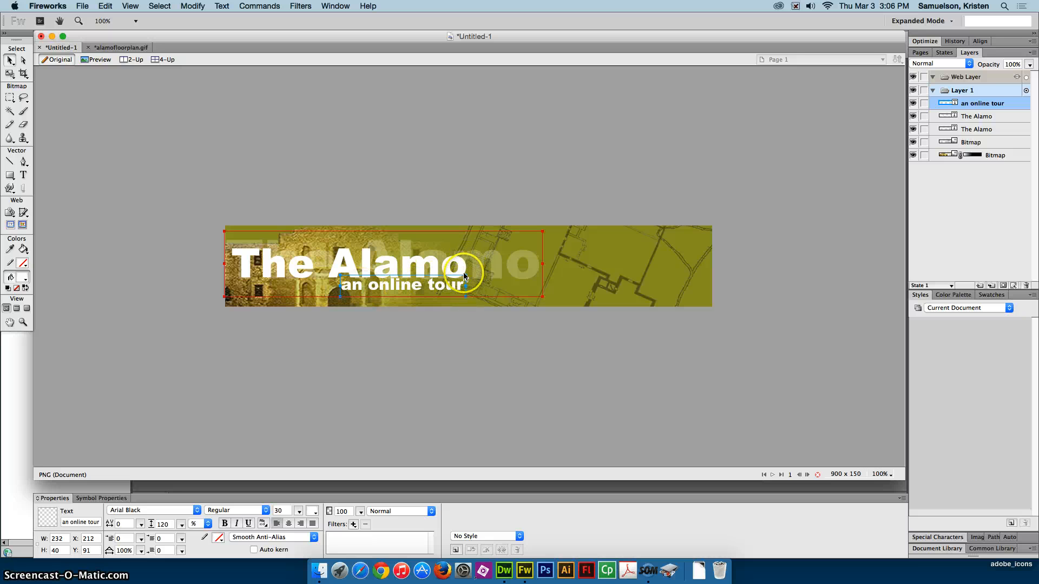
left_click(510, 345)
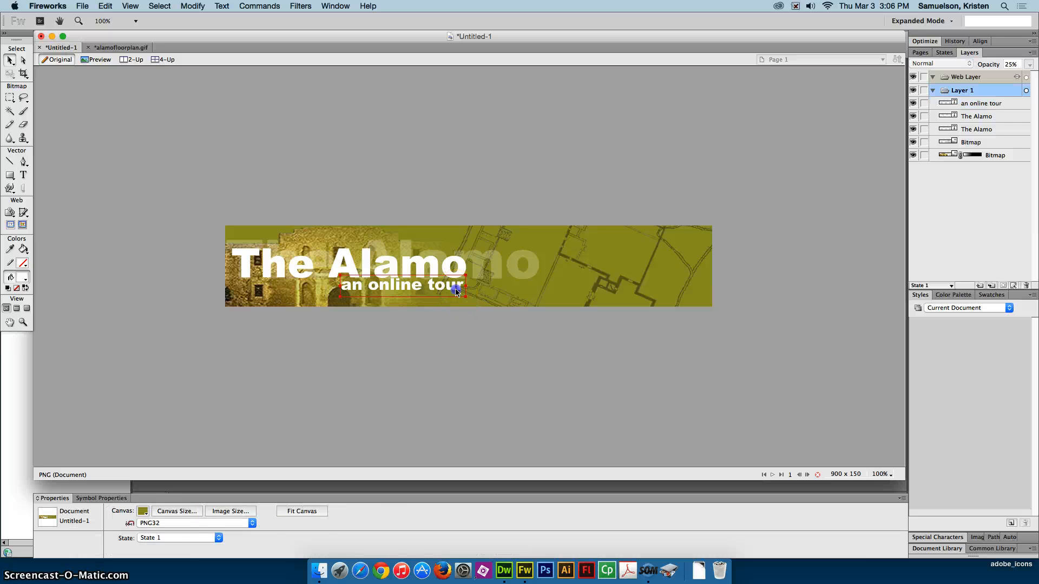
left_click(456, 292)
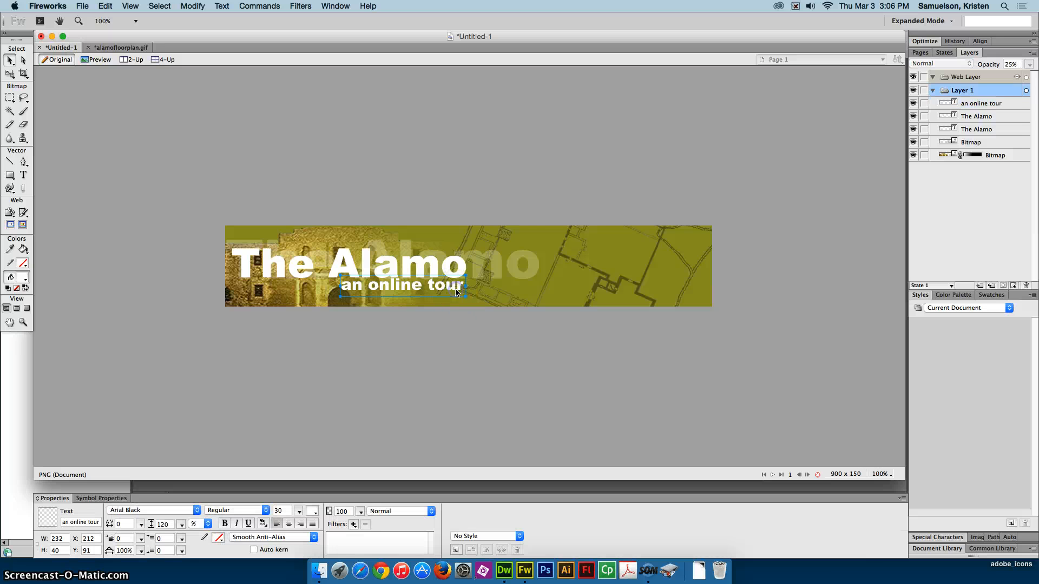
left_click(426, 338)
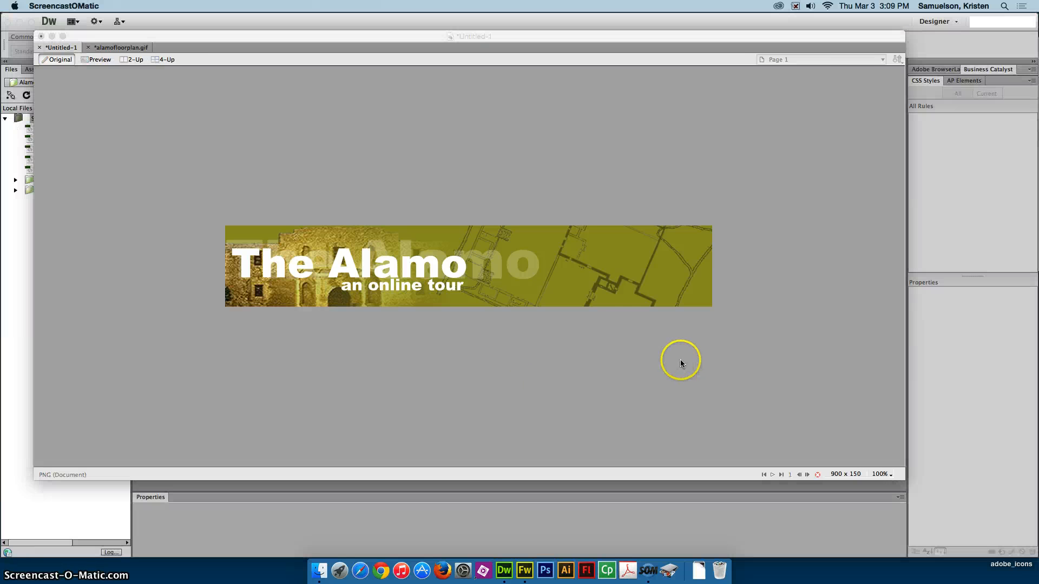
left_click(551, 355)
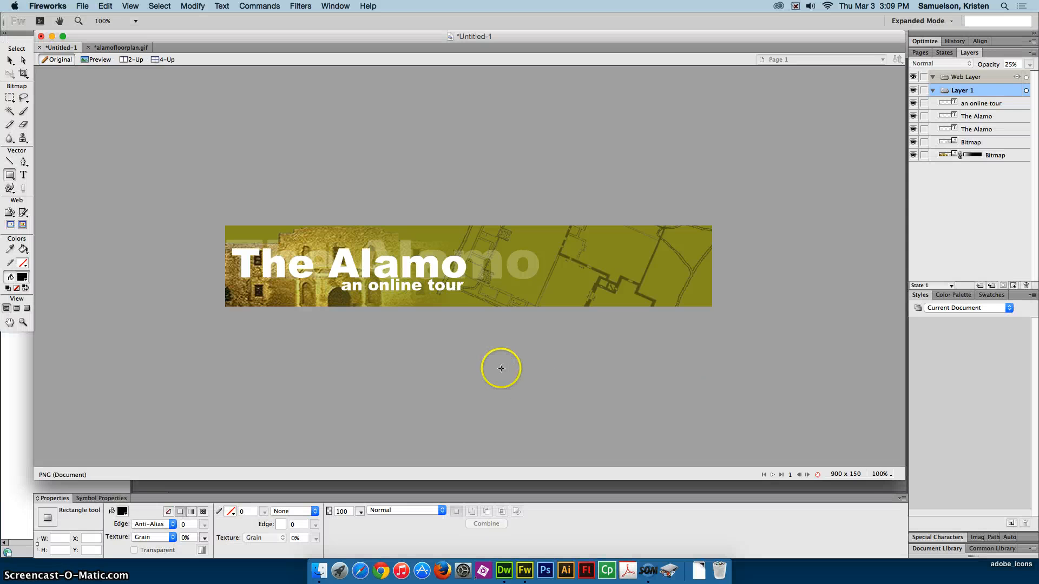